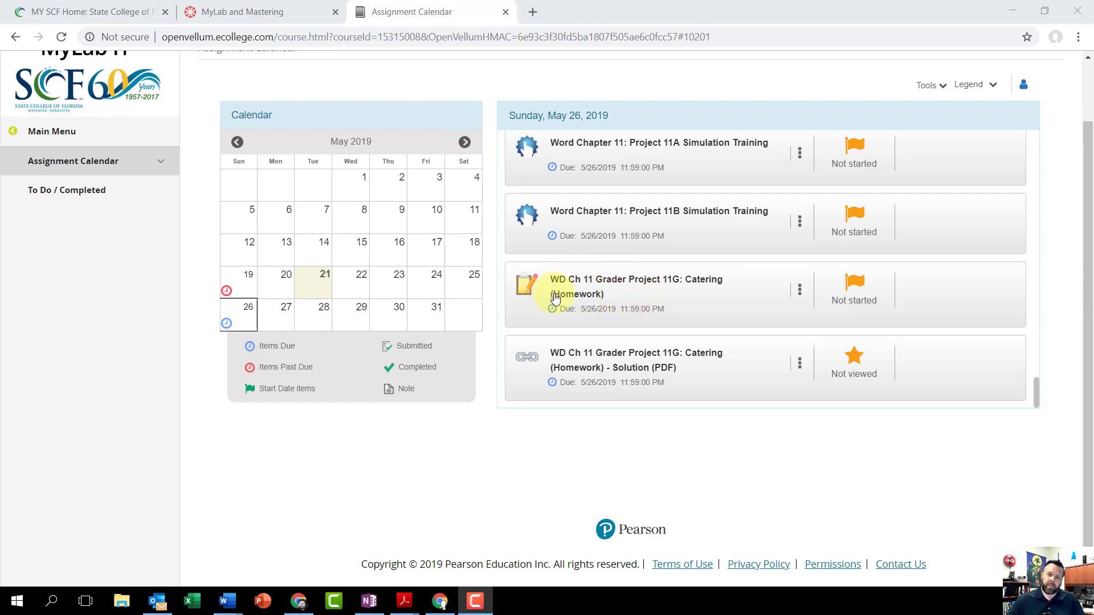
- Open the WD Ch 11 Grader Project 11G: Catering (Homework) assignment and download its instructions, student document, Catering_Budget and Catering_Needs files
left_click(616, 290)
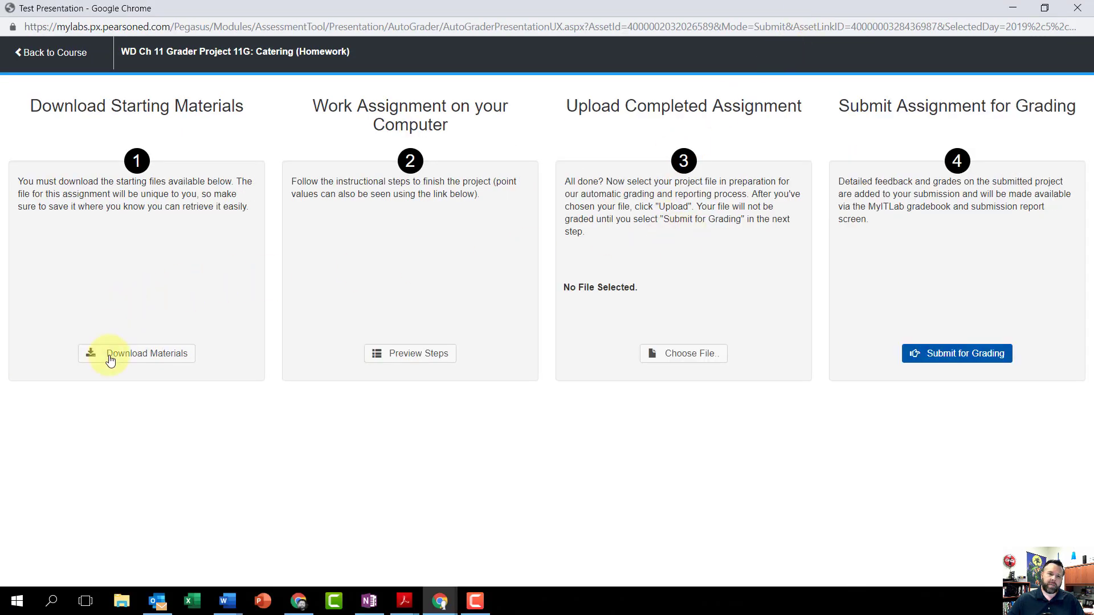
left_click(134, 363)
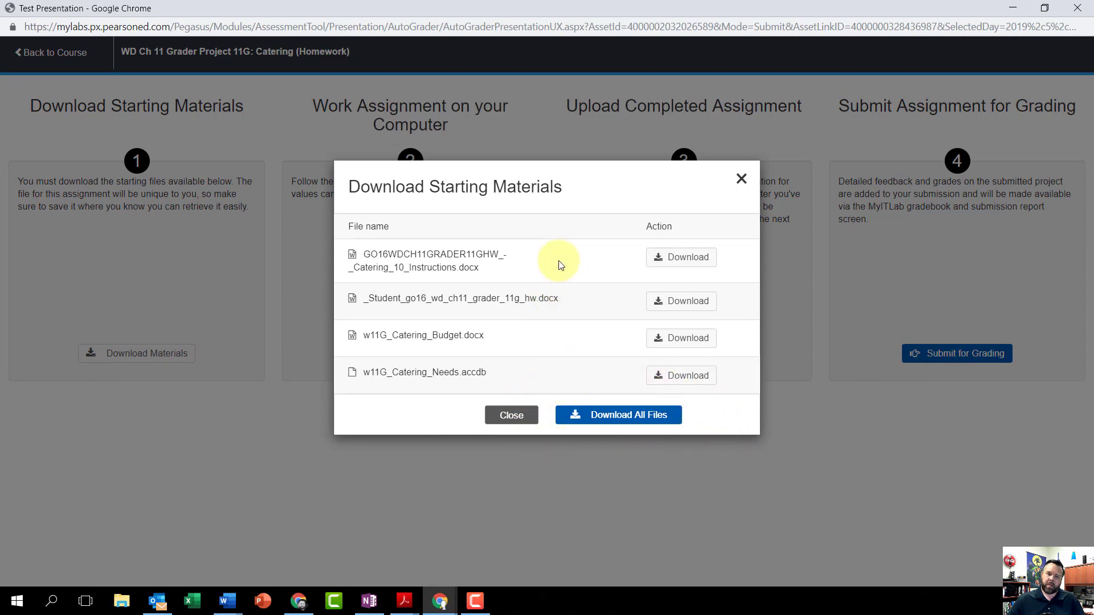
left_click(679, 258)
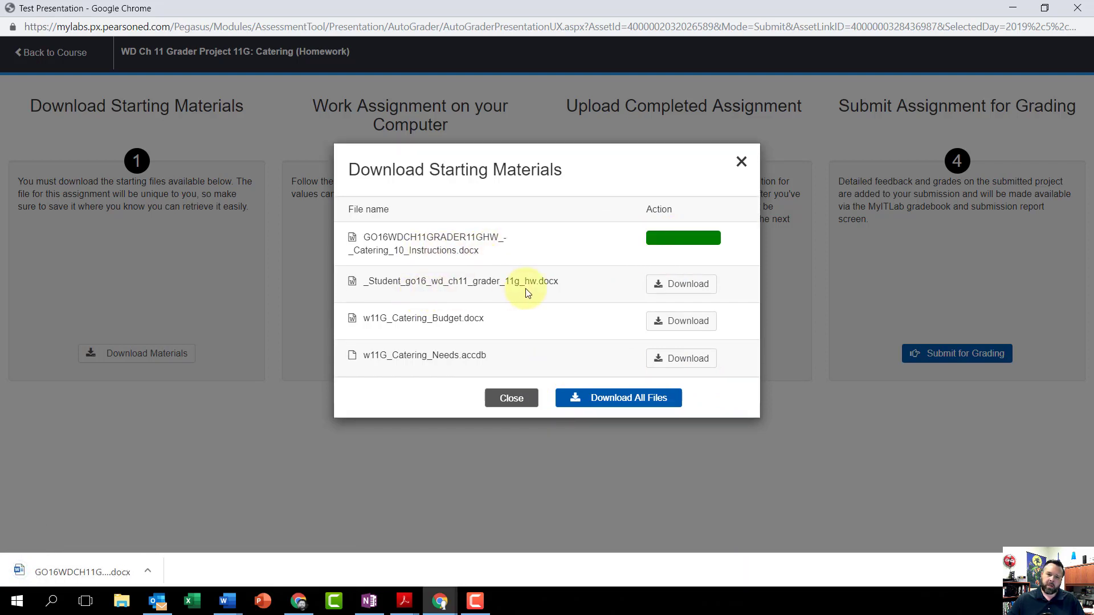
left_click(684, 285)
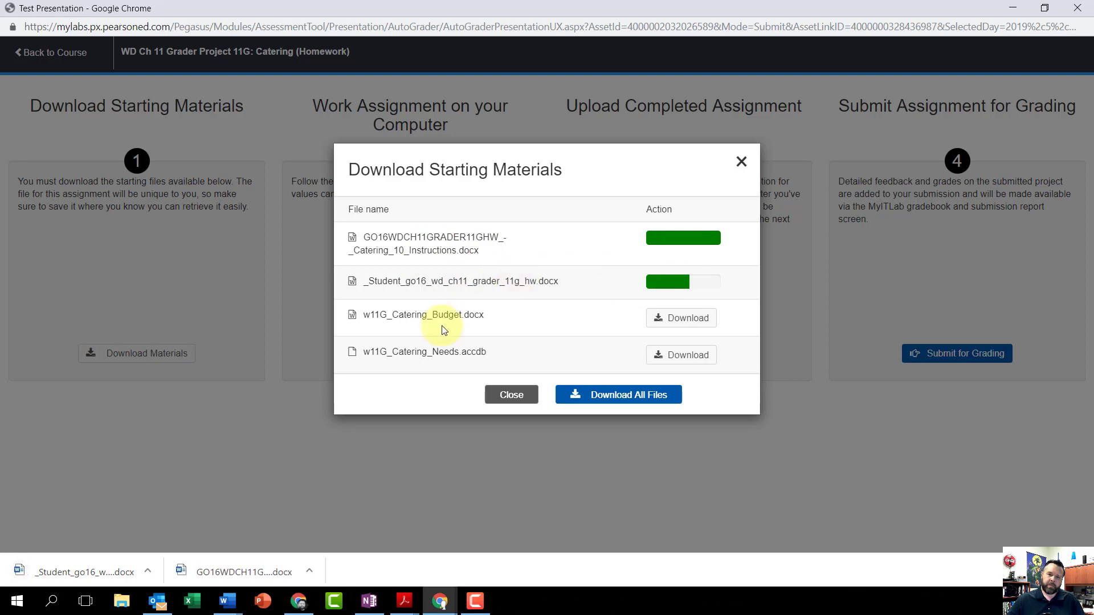
left_click(684, 319)
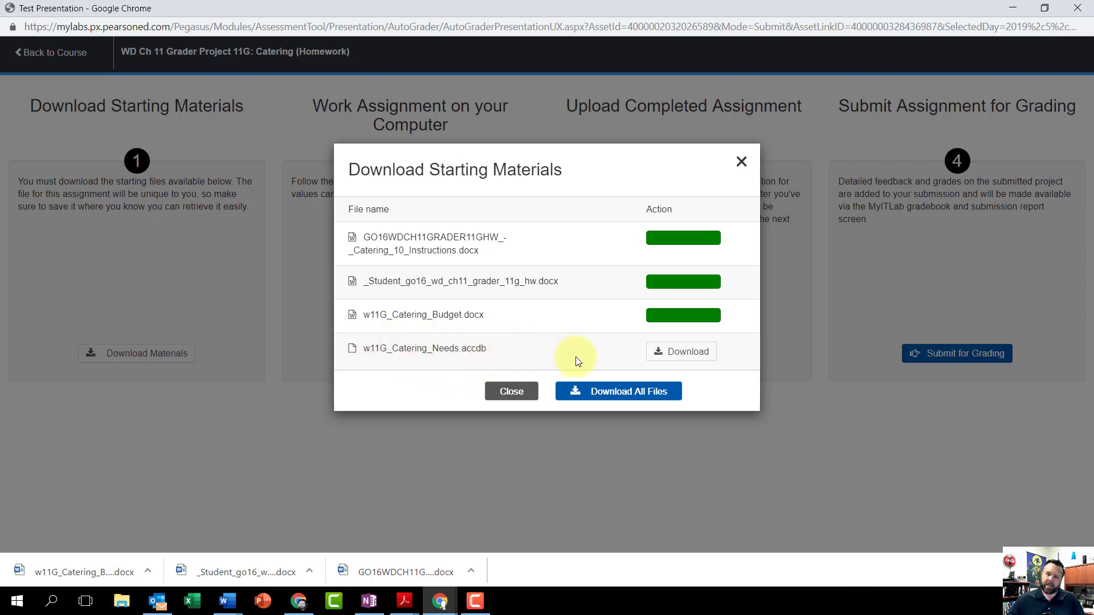
left_click(688, 357)
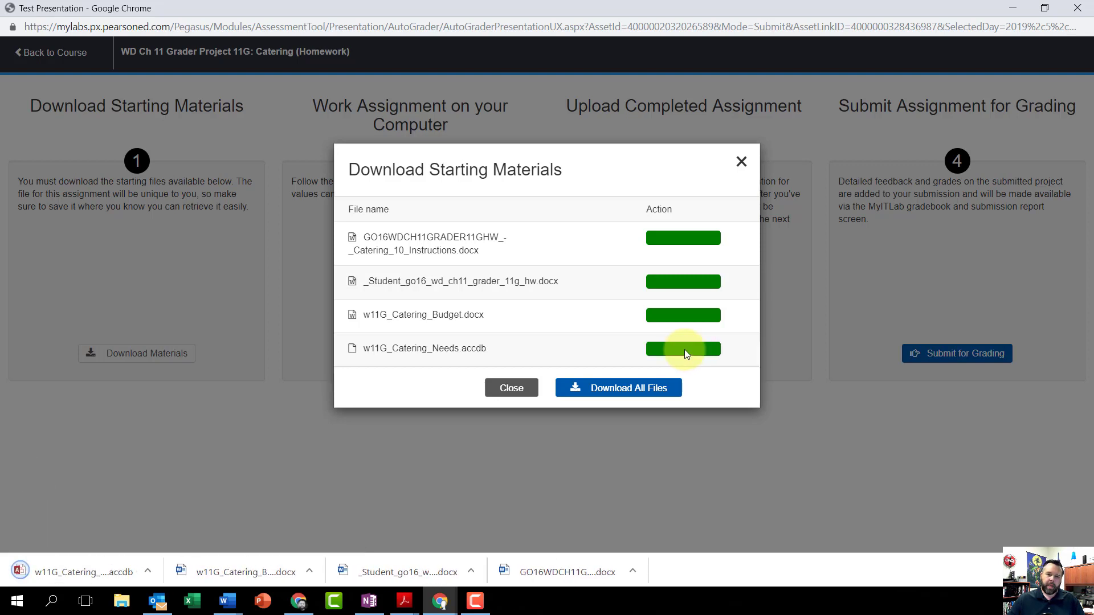
- Open the downloaded _Student_go16_wd_ch11_grader_11g_hw.docx in Word and save it in Downloads as a Word Macro-Enabled Document (*.docm) under the same name
left_click(415, 573)
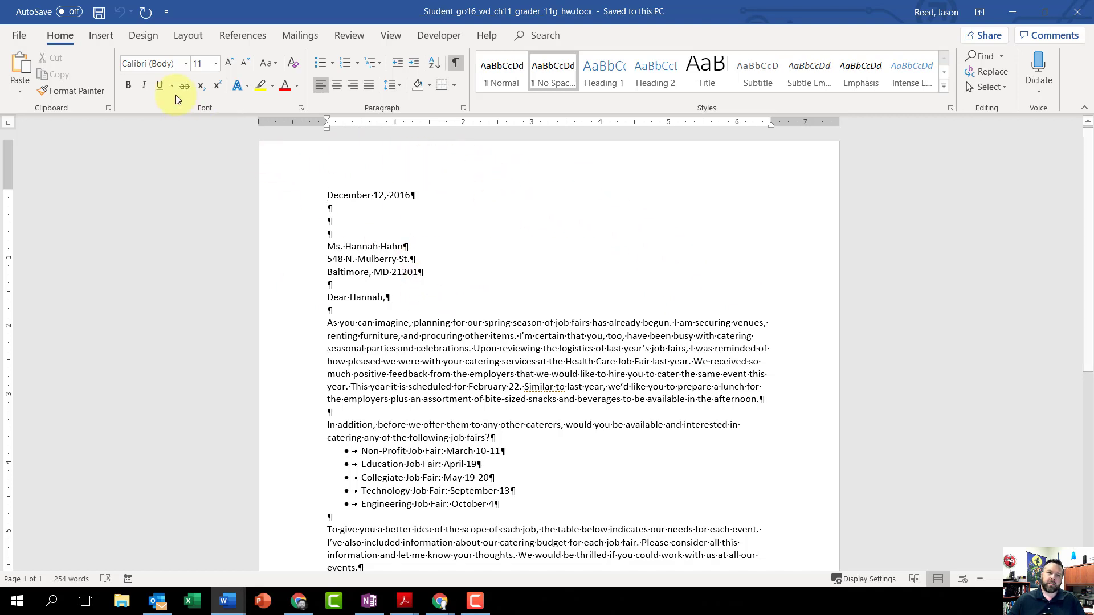
left_click(19, 37)
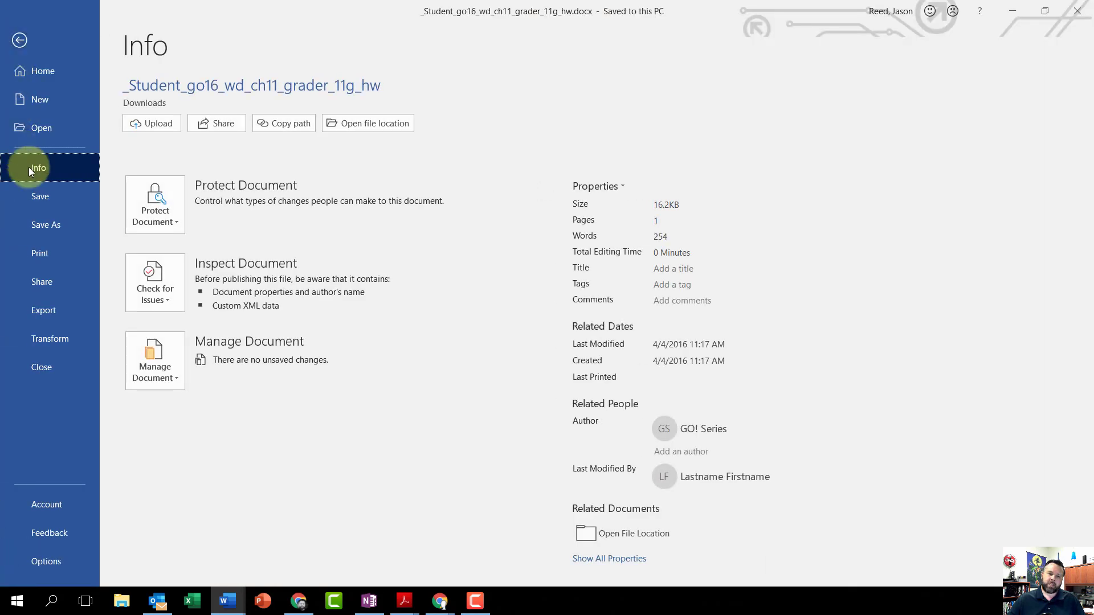
left_click(56, 227)
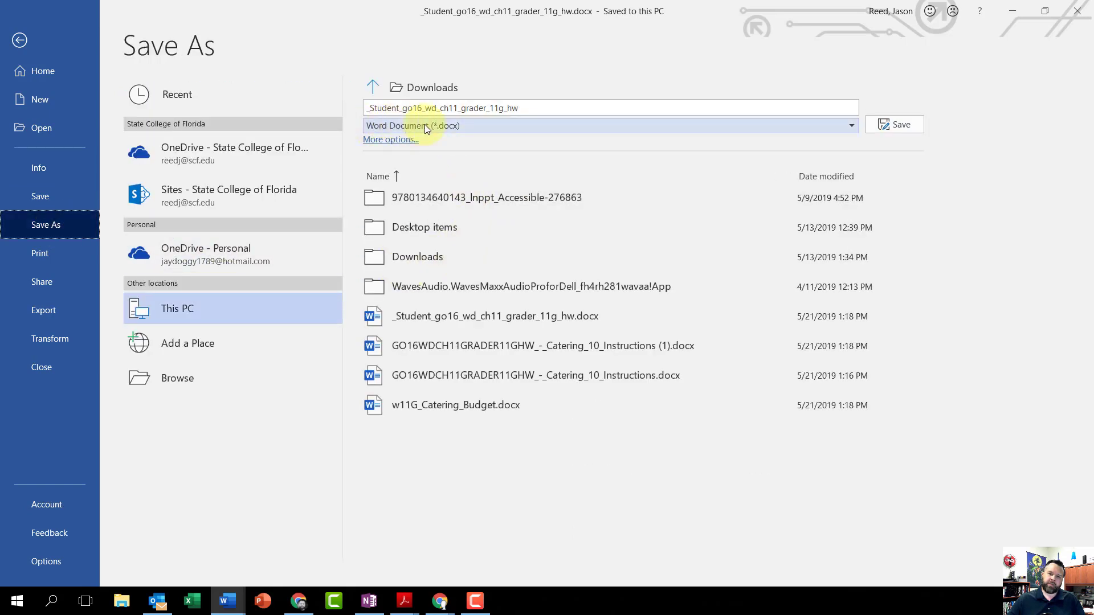
left_click(766, 123)
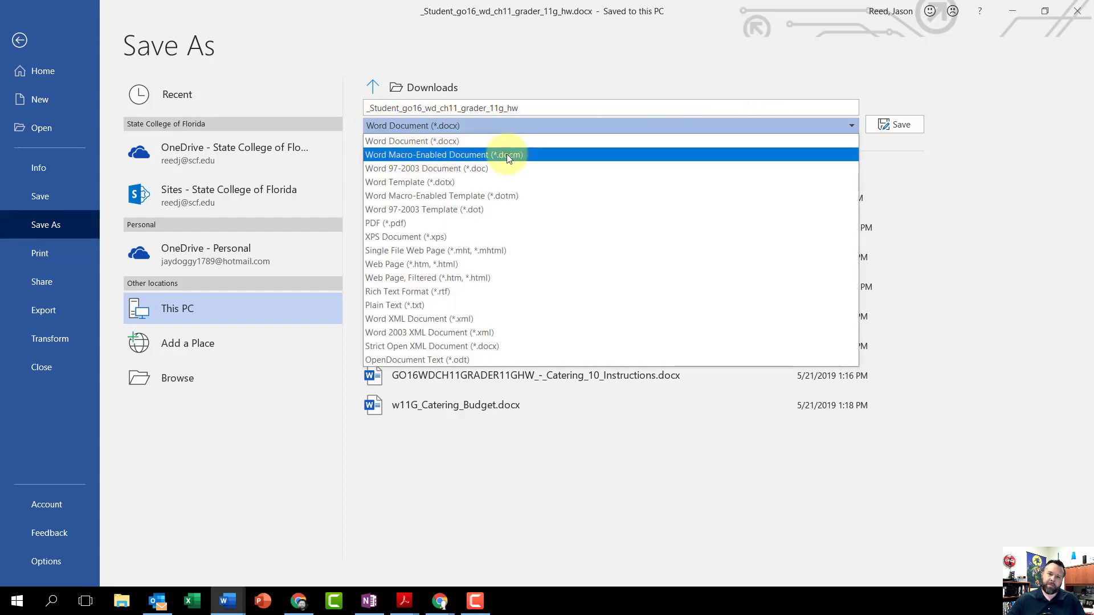
left_click(430, 154)
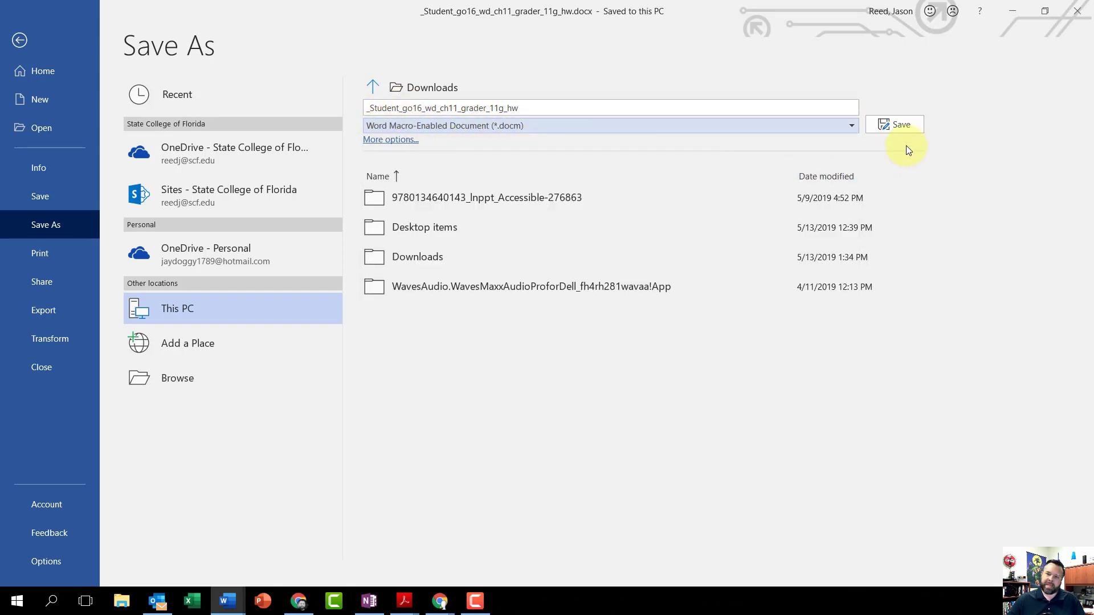
left_click(887, 118)
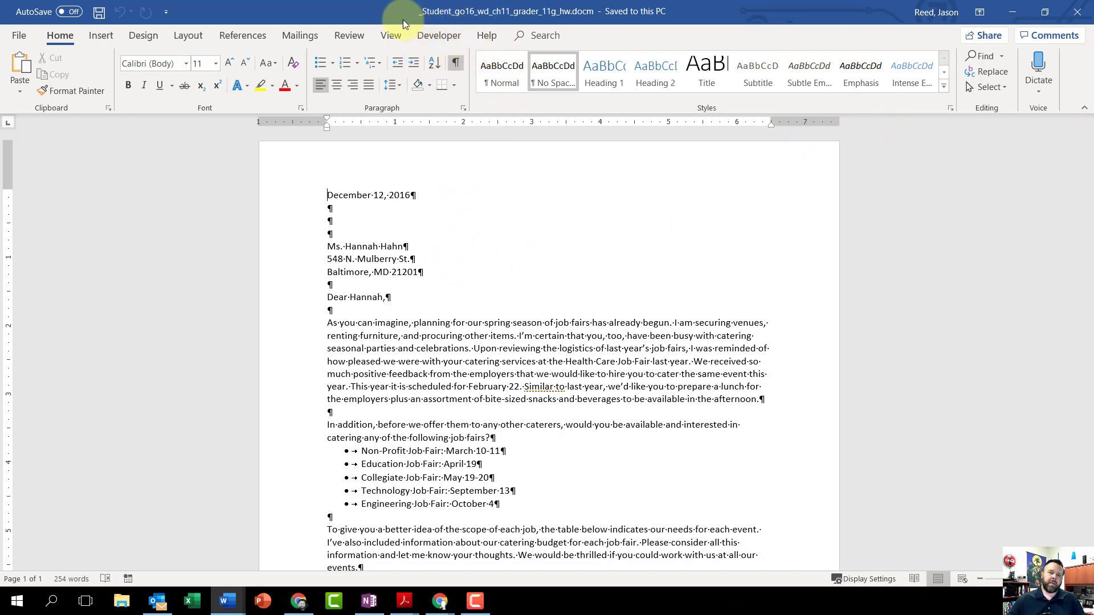
- Check in the Customize Ribbon options whether the Developer tab is enabled among the main tabs
left_click(21, 37)
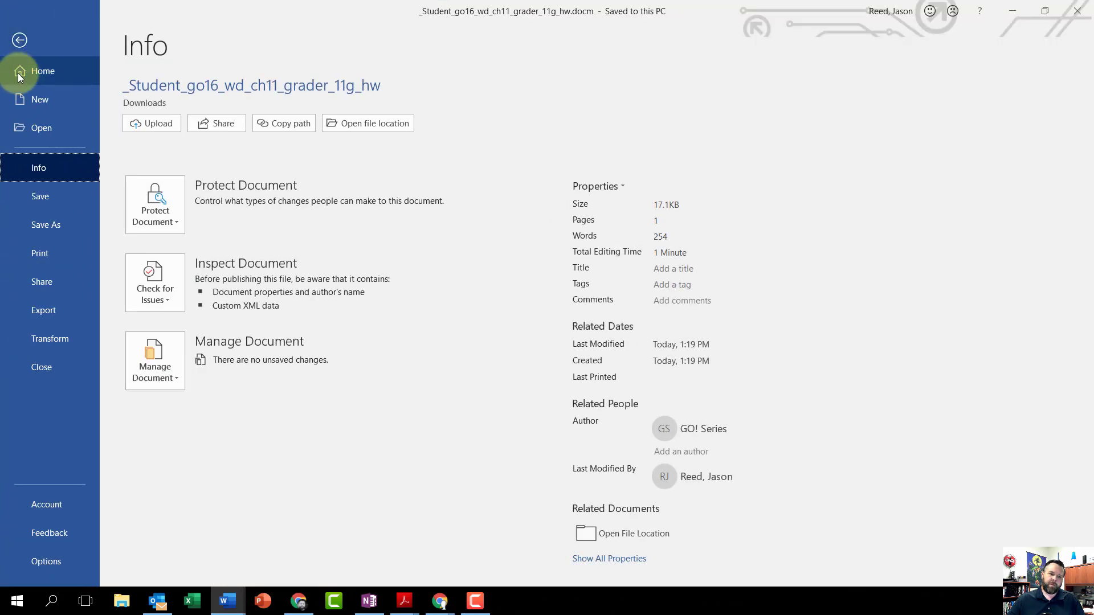
left_click(50, 561)
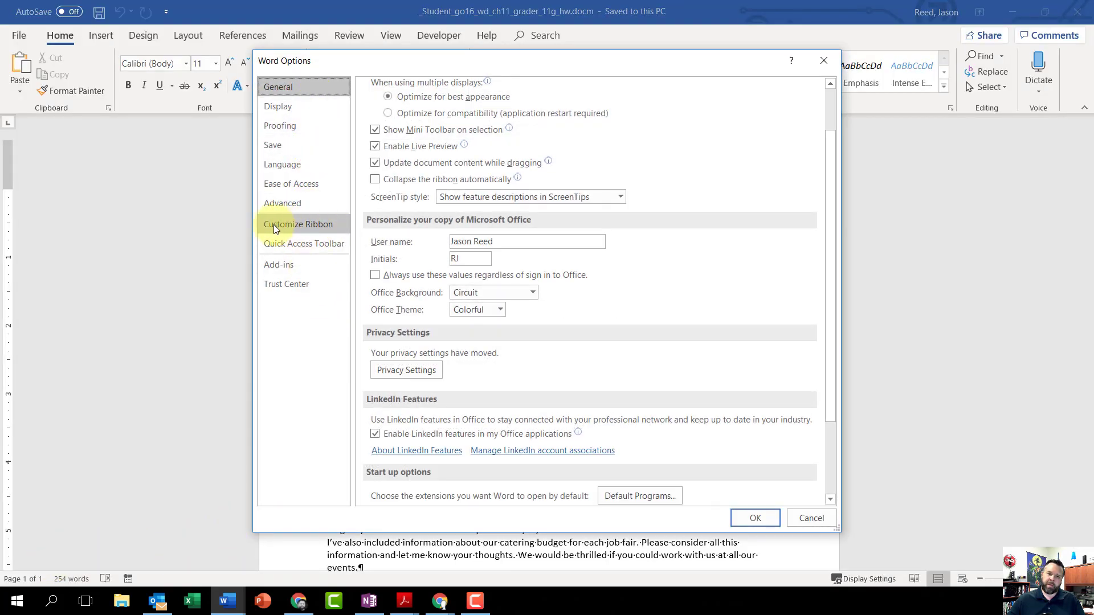
left_click(319, 225)
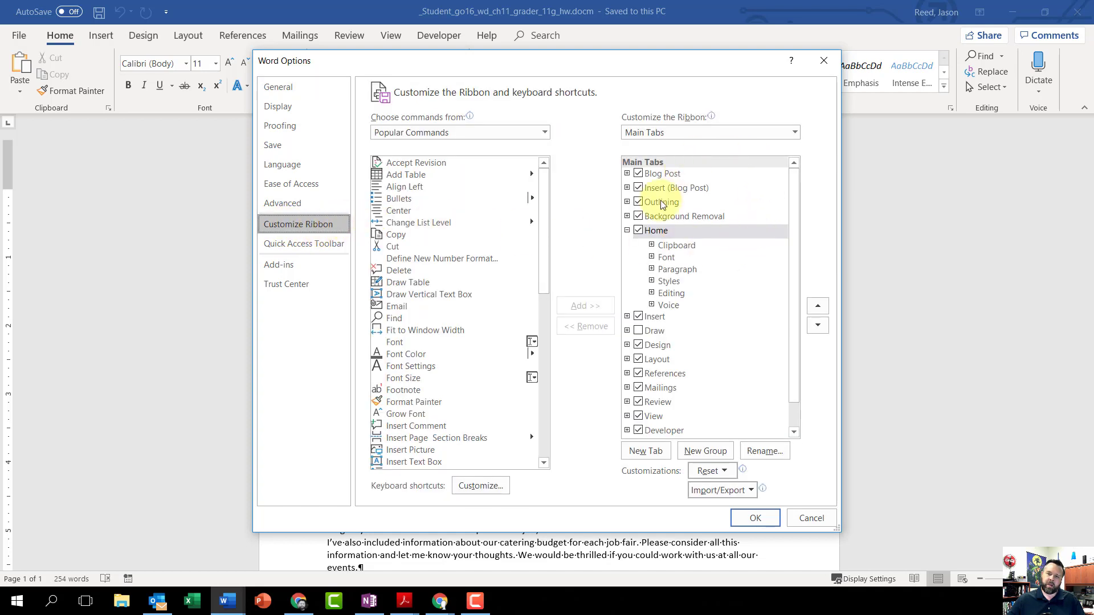
scroll(720, 195, "down", 1)
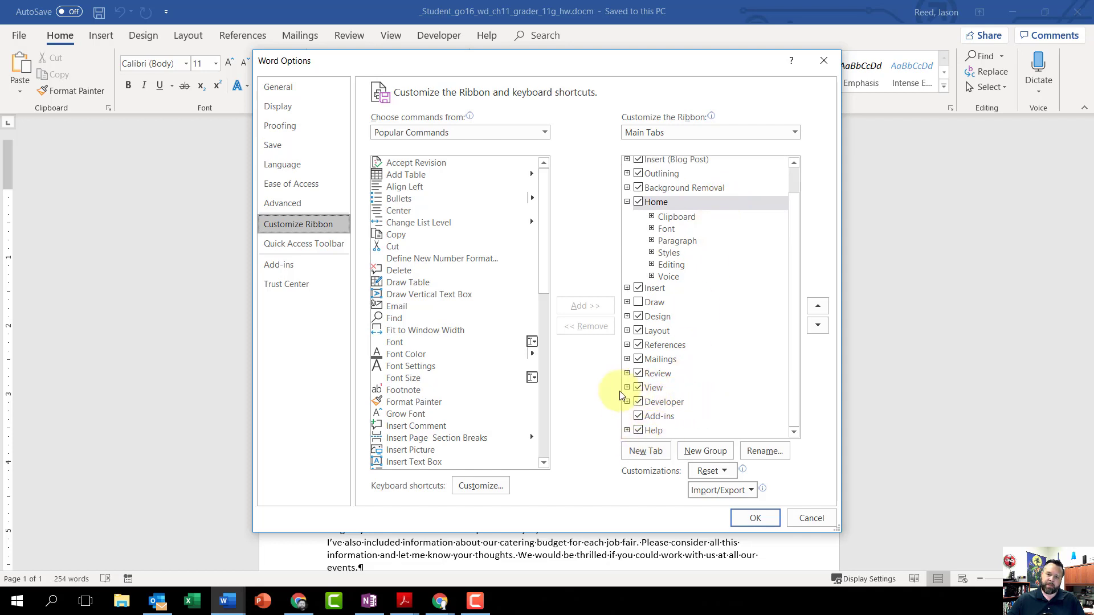
left_click(755, 519)
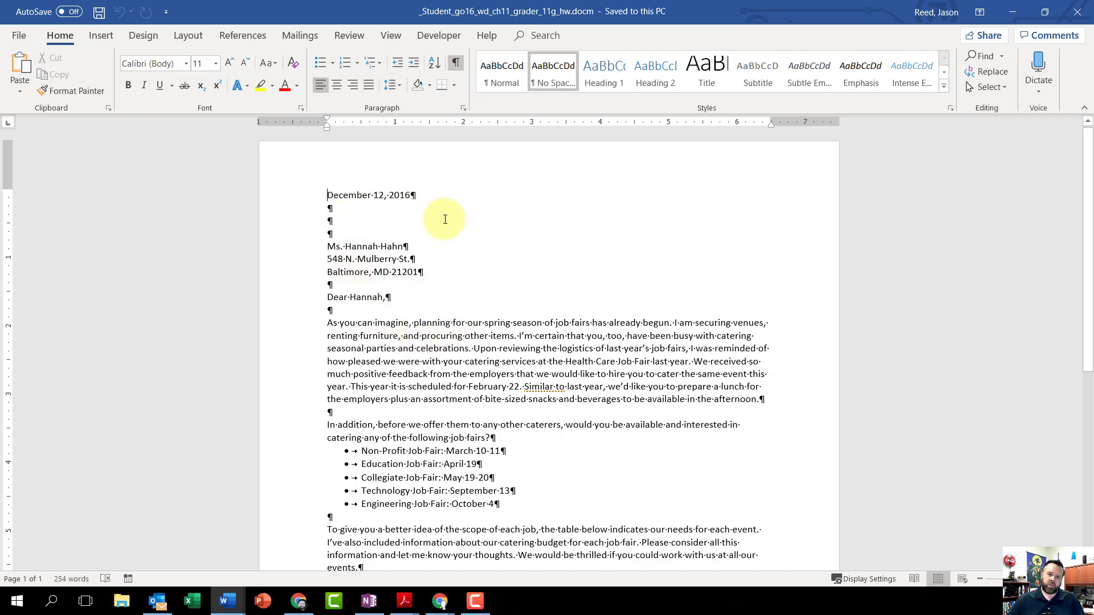
- Insert the File Name document info field in the letter's footer and return to the body text
left_click(333, 194)
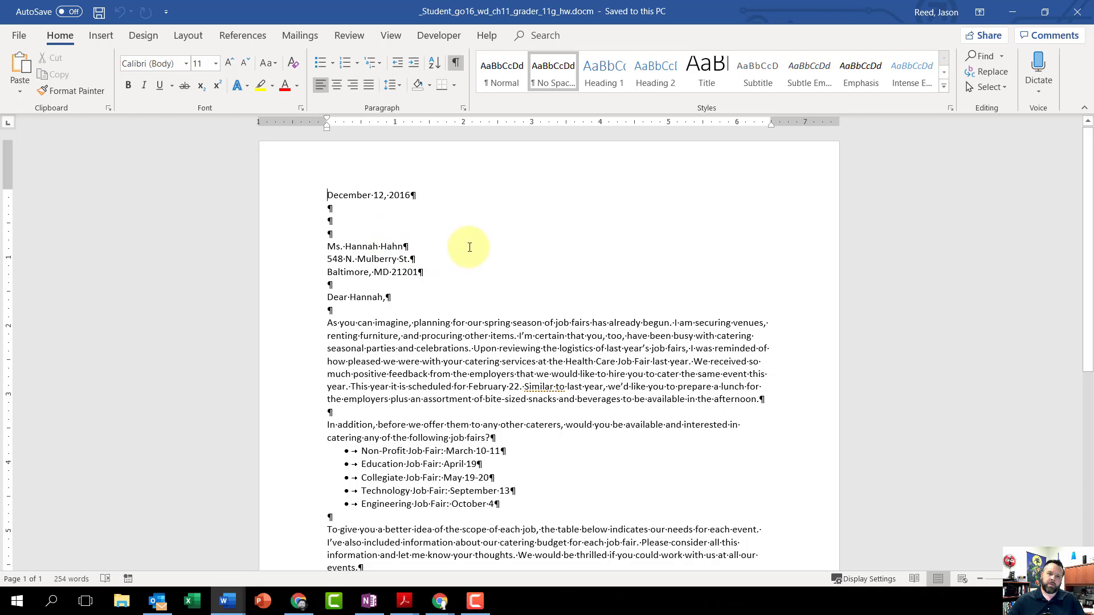
left_click(98, 37)
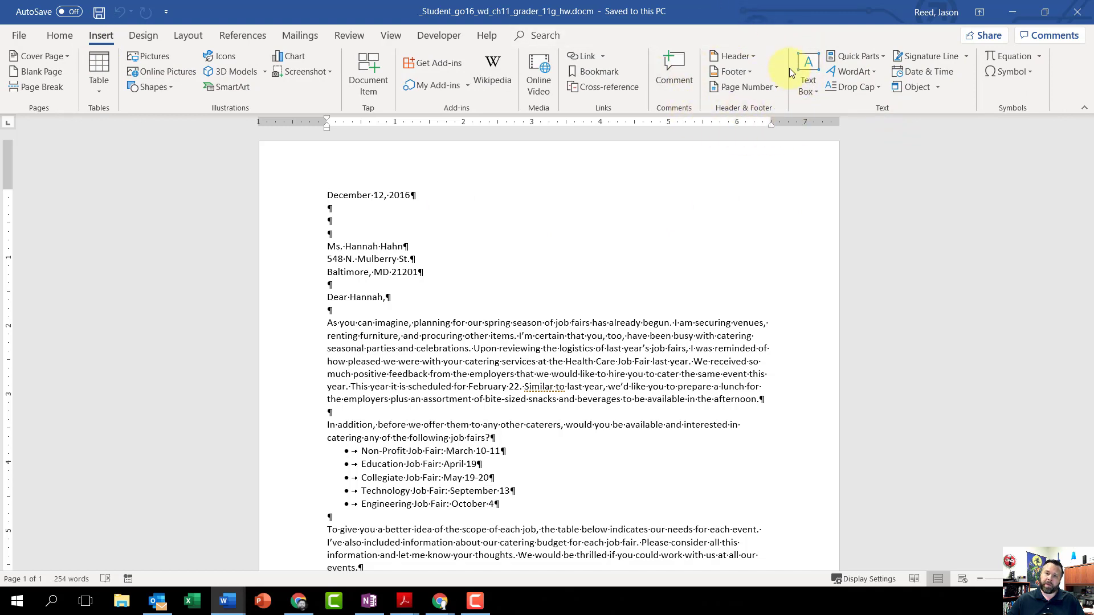
left_click(747, 70)
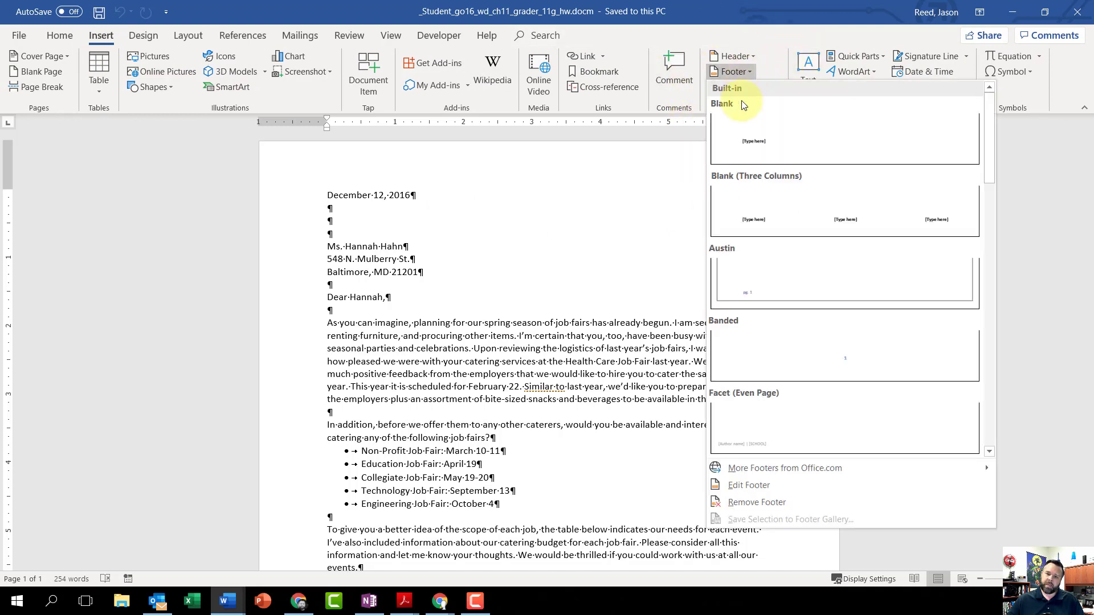
left_click(770, 486)
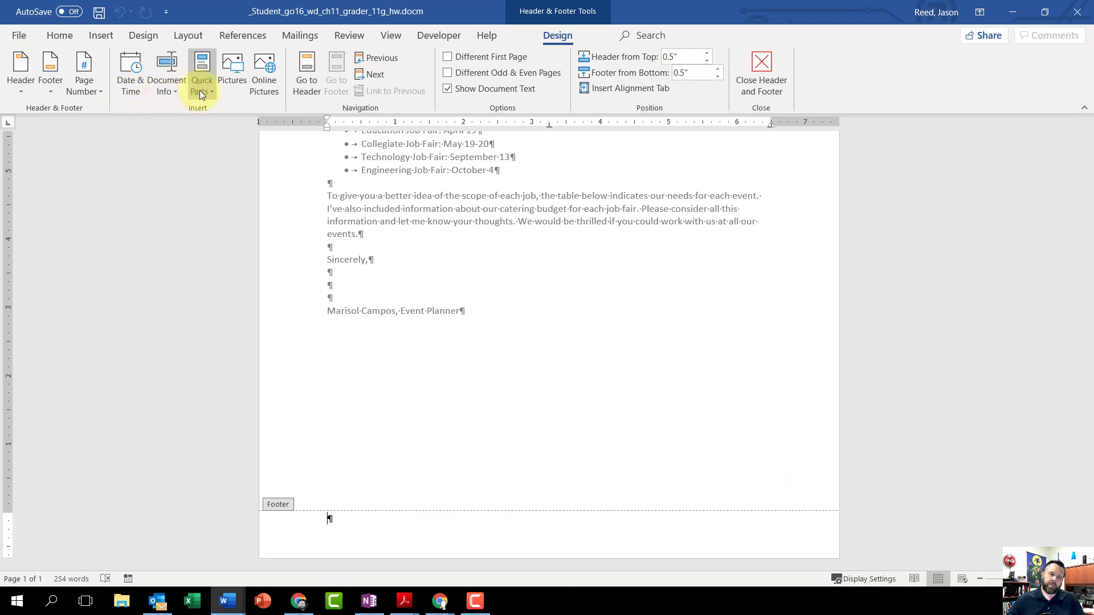
left_click(170, 80)
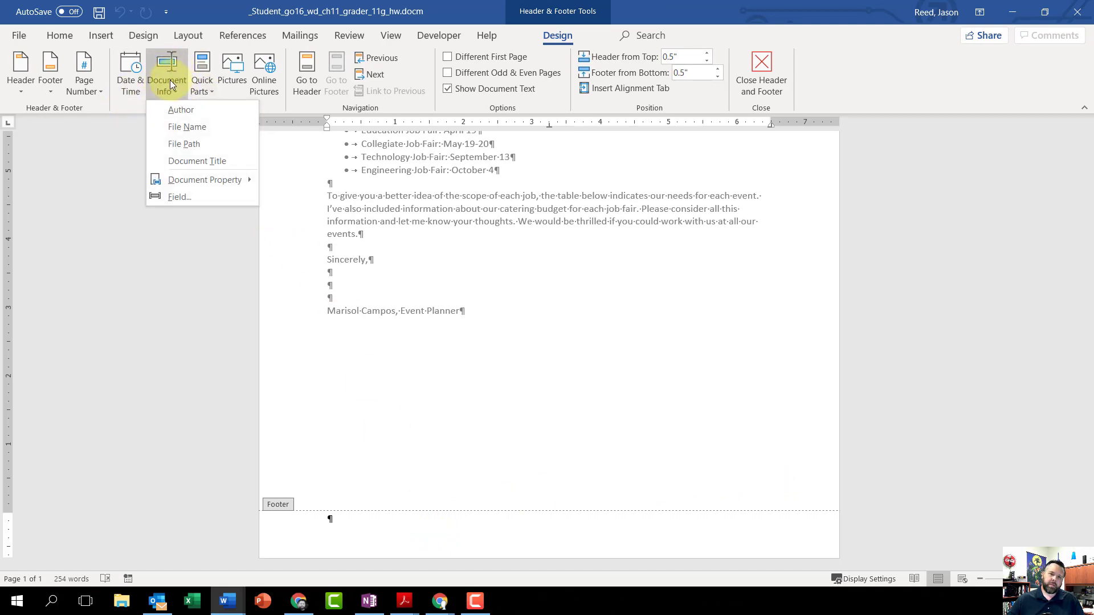
left_click(195, 126)
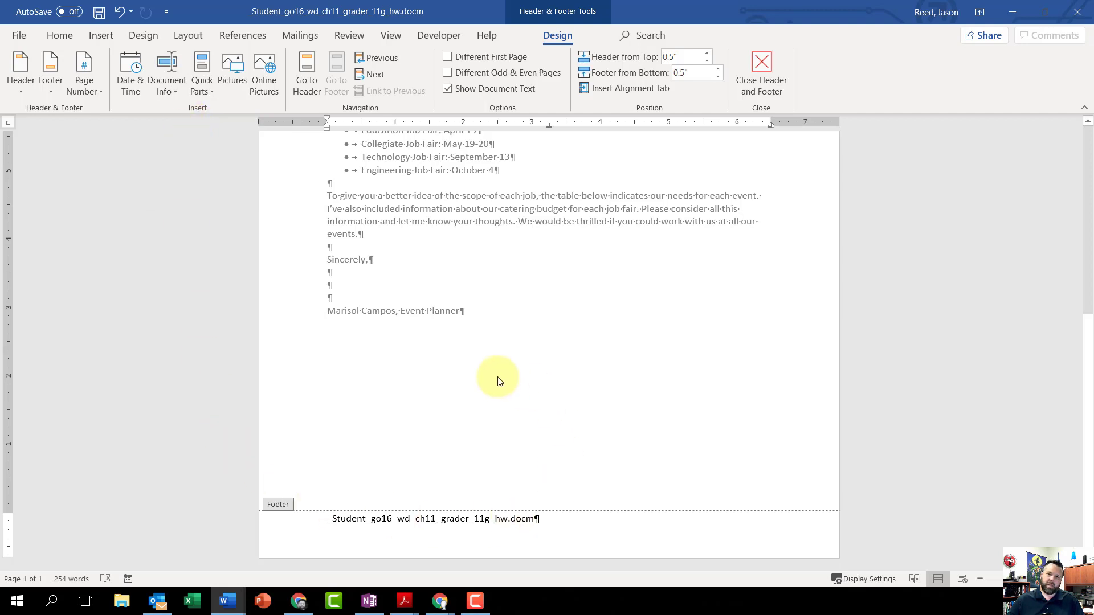
left_click(767, 78)
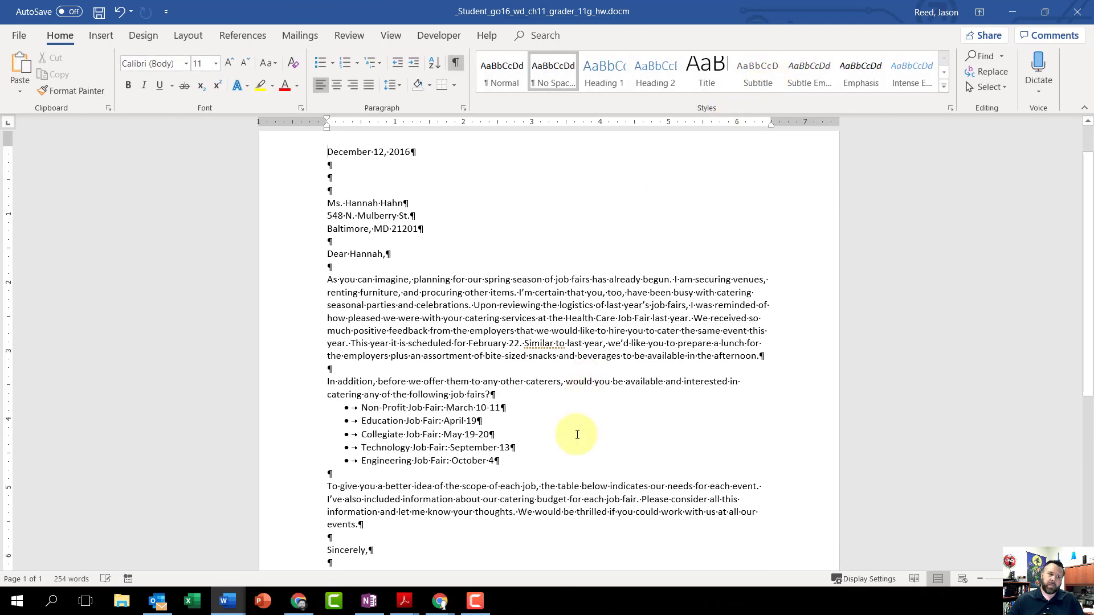
scroll(577, 434, "up", 1)
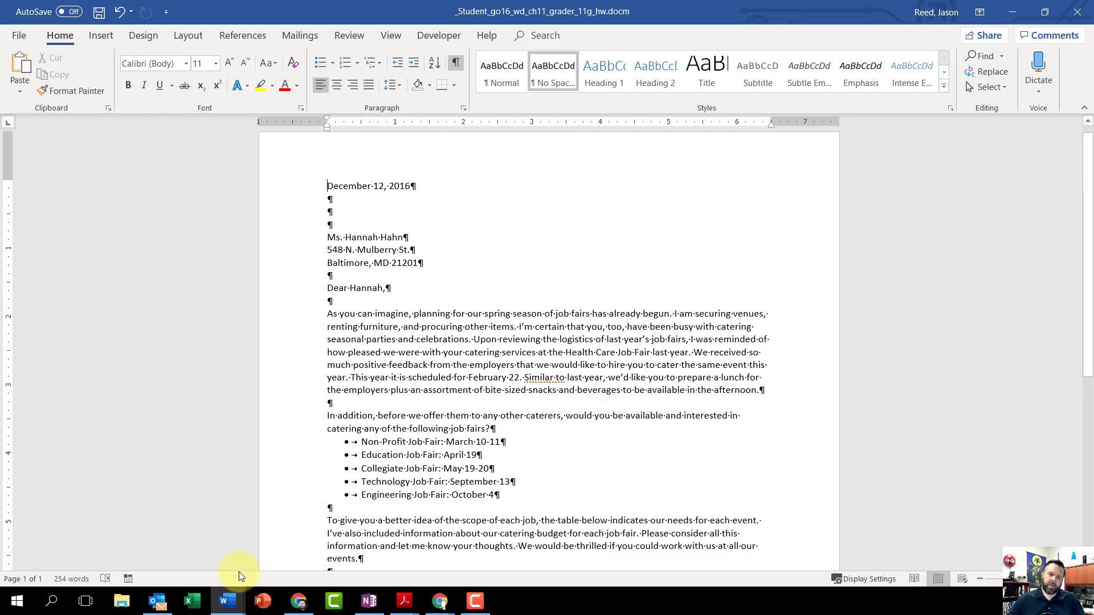
- Open w11G_Catering_Needs.accdb from the Downloads folder in Access, enable its content and open the Catering table
left_click(123, 604)
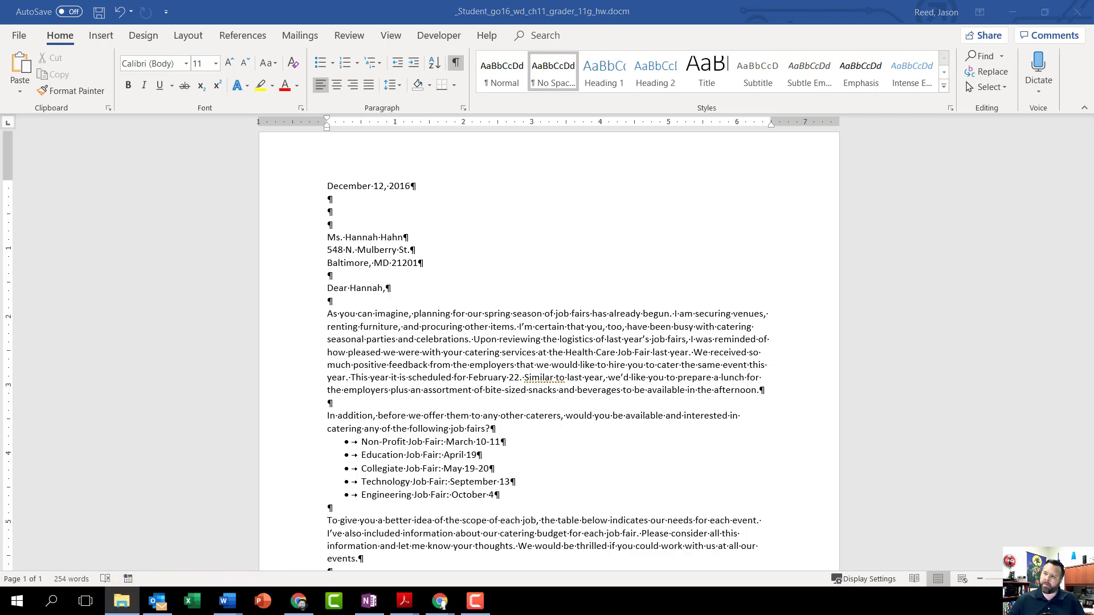
left_click_drag(1093, 137, 511, 0)
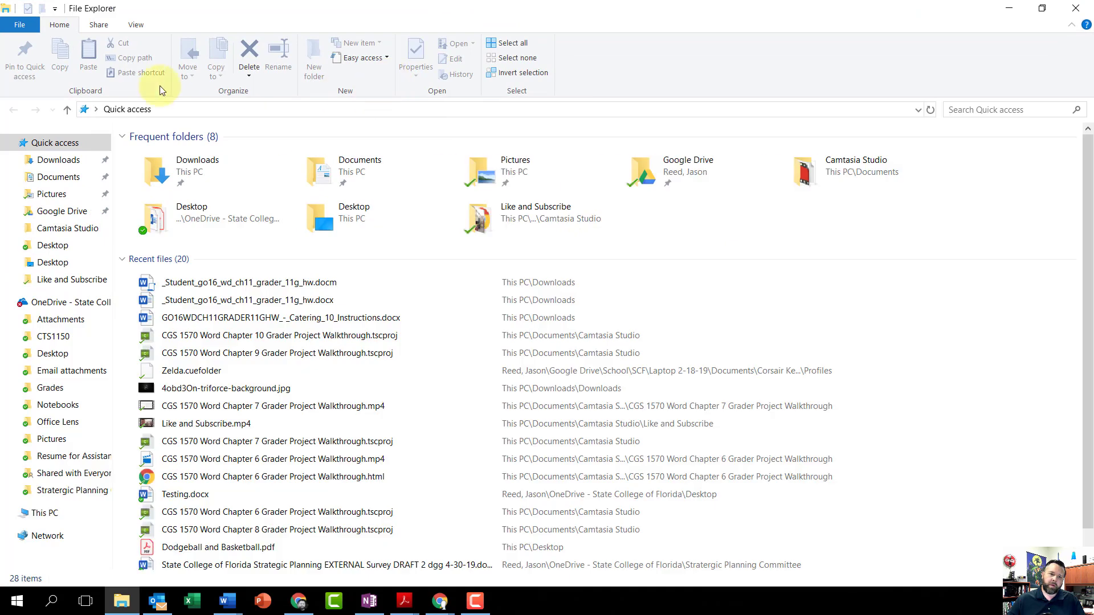
left_click(57, 161)
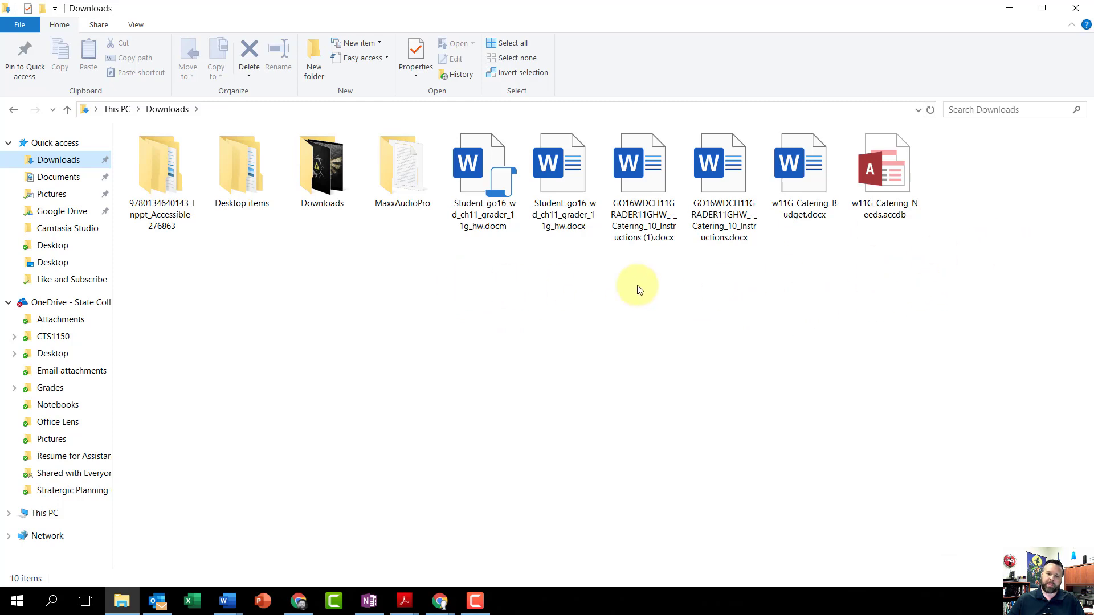
double_click(897, 177)
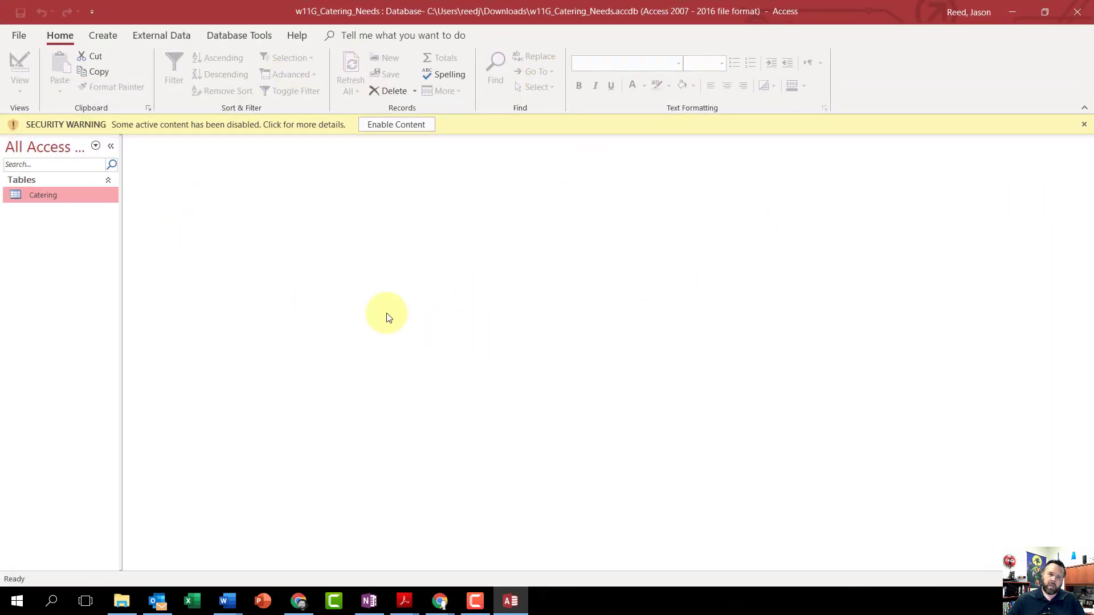
left_click(402, 124)
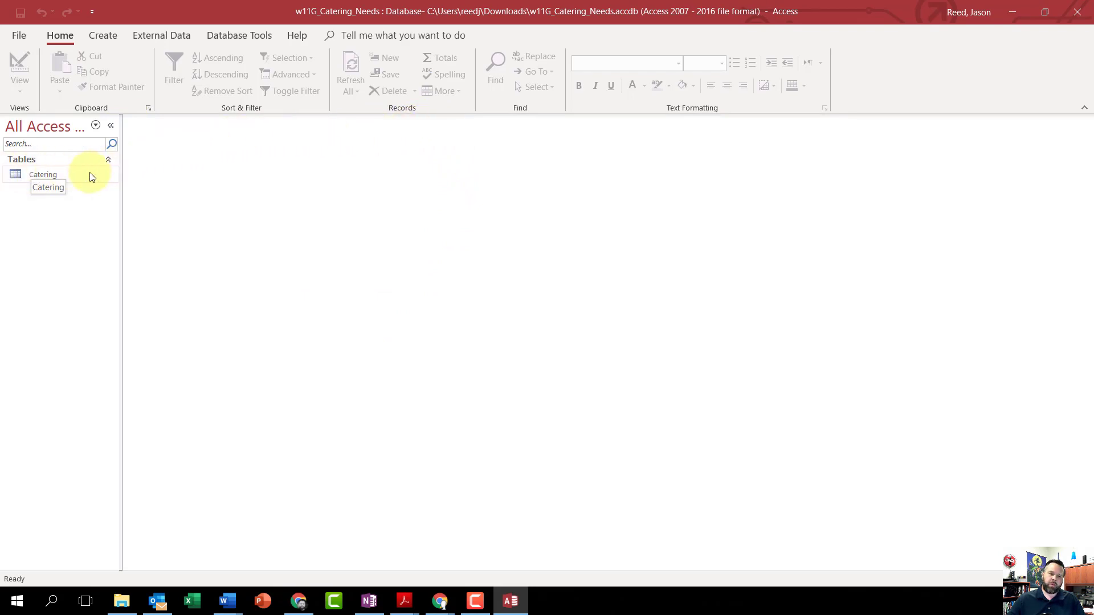
double_click(46, 174)
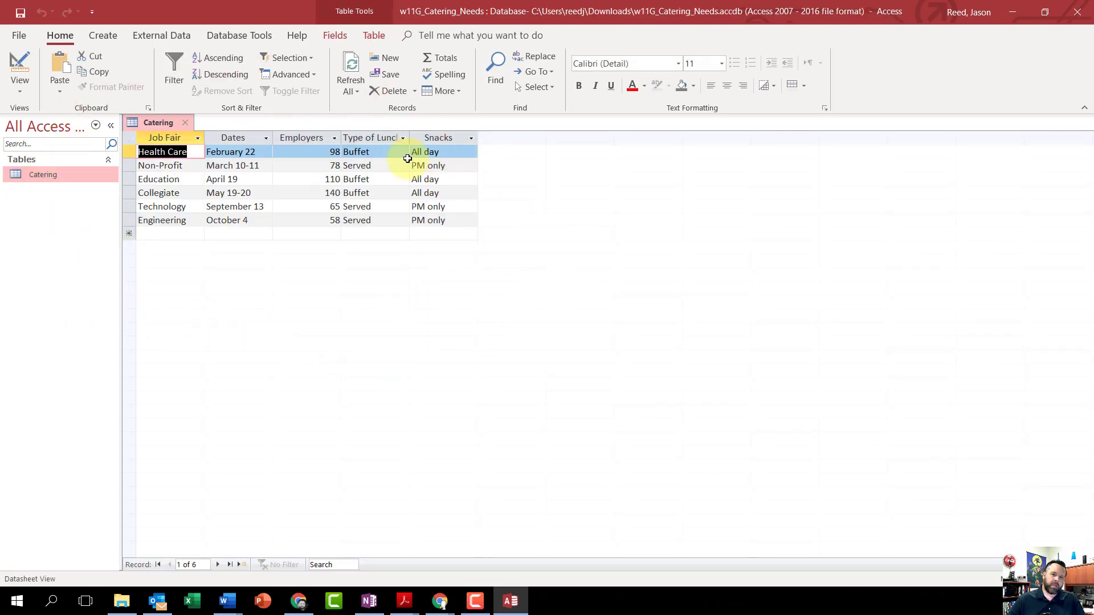
- Copy all records of the Catering table and minimize the database window
left_click(128, 137)
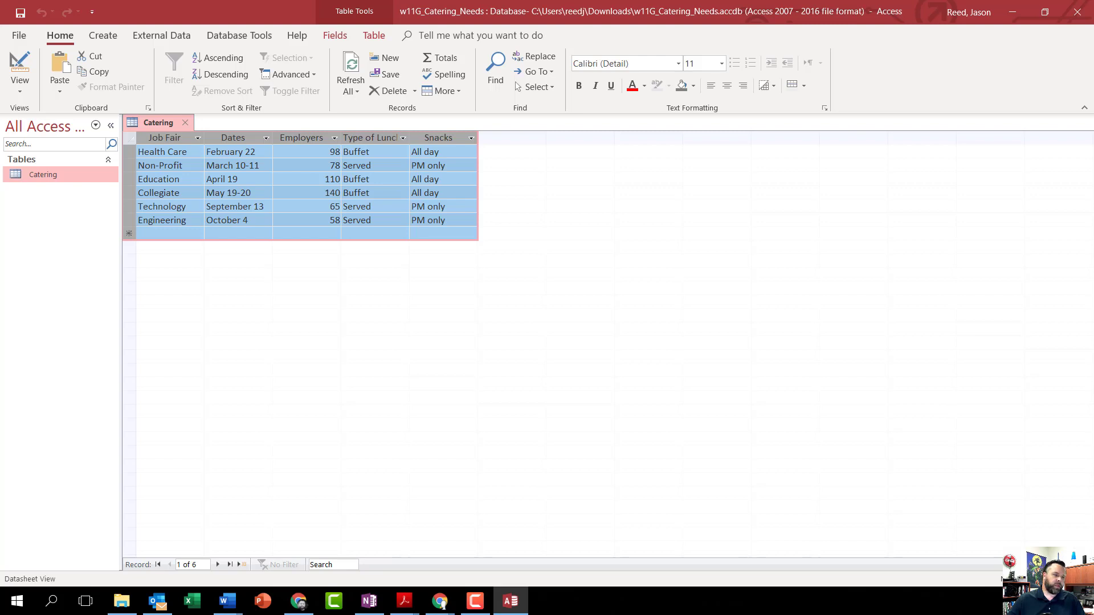
right_click(128, 138)
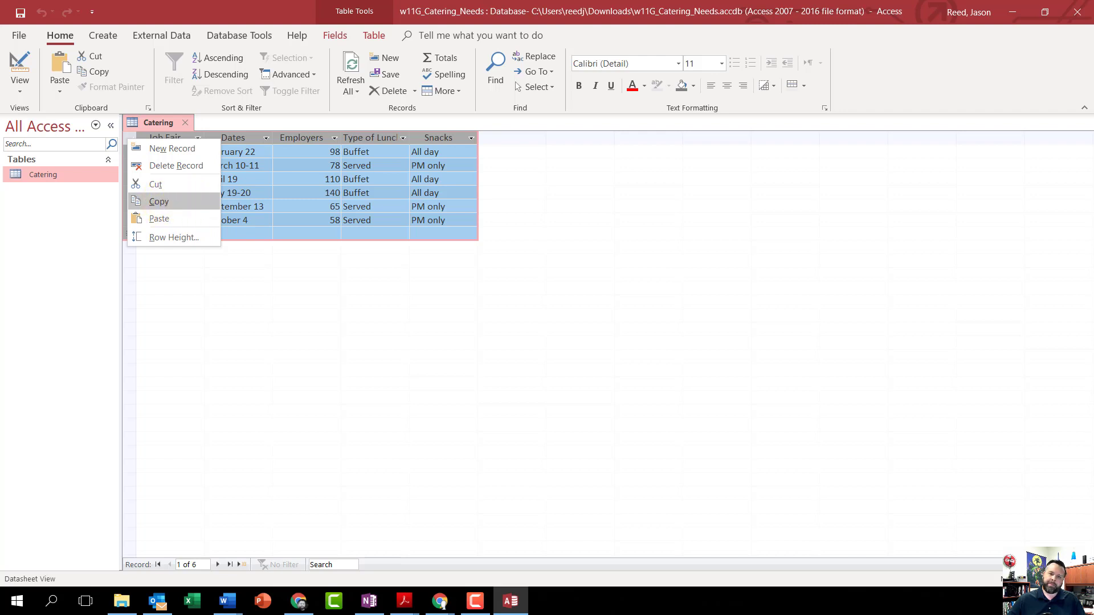
left_click(173, 202)
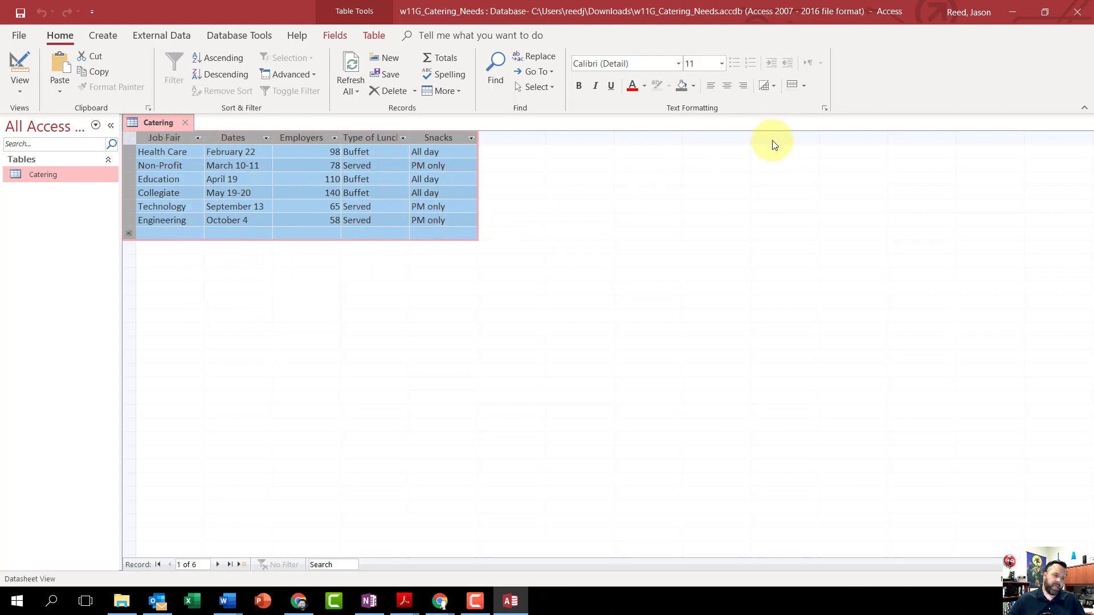
left_click(1014, 10)
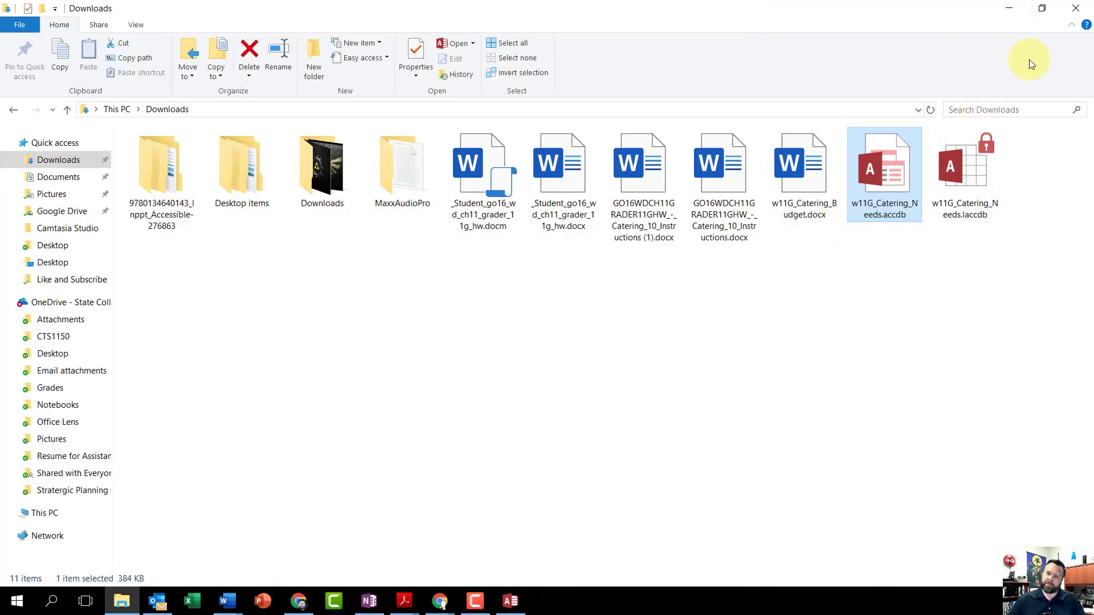
- Return to the Word letter and add two blank paragraphs after the paragraph ending "work with us at all our events."
left_click(1009, 9)
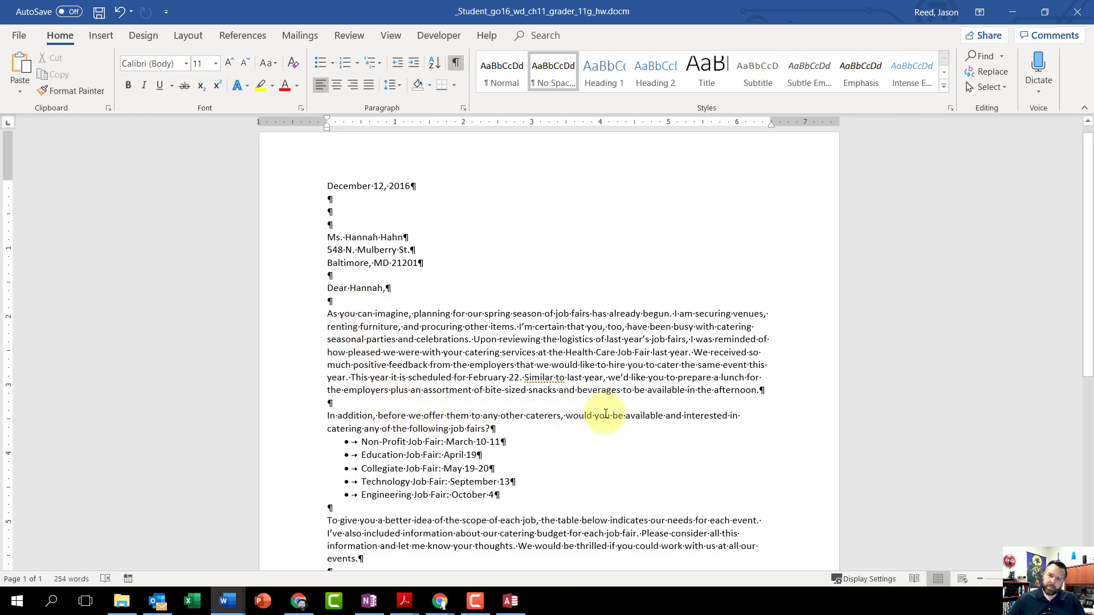
scroll(469, 415, "down", 1)
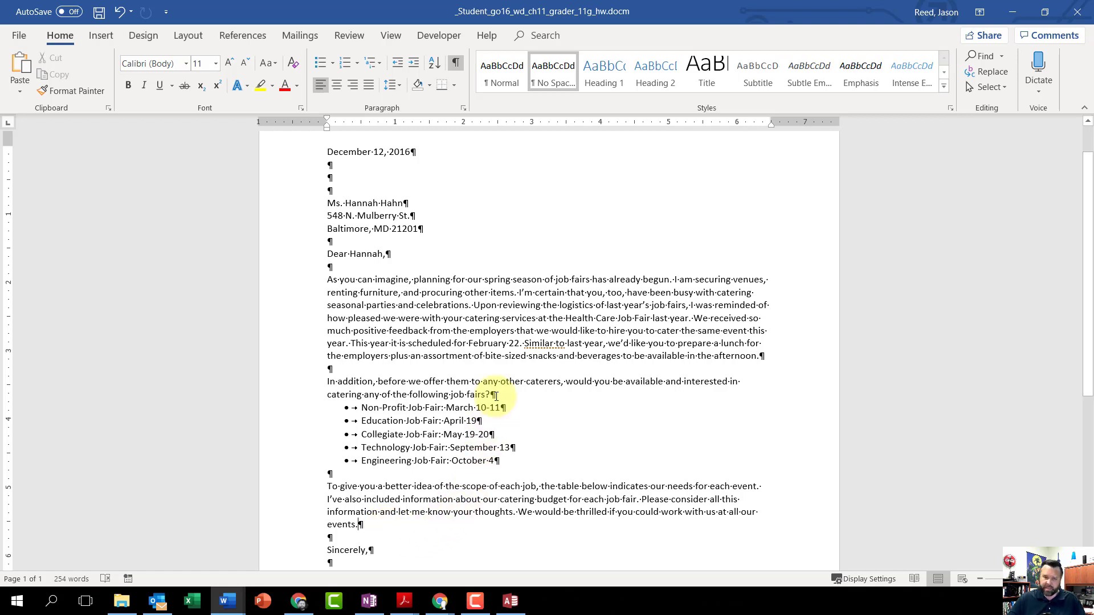
scroll(402, 507, "down", 1)
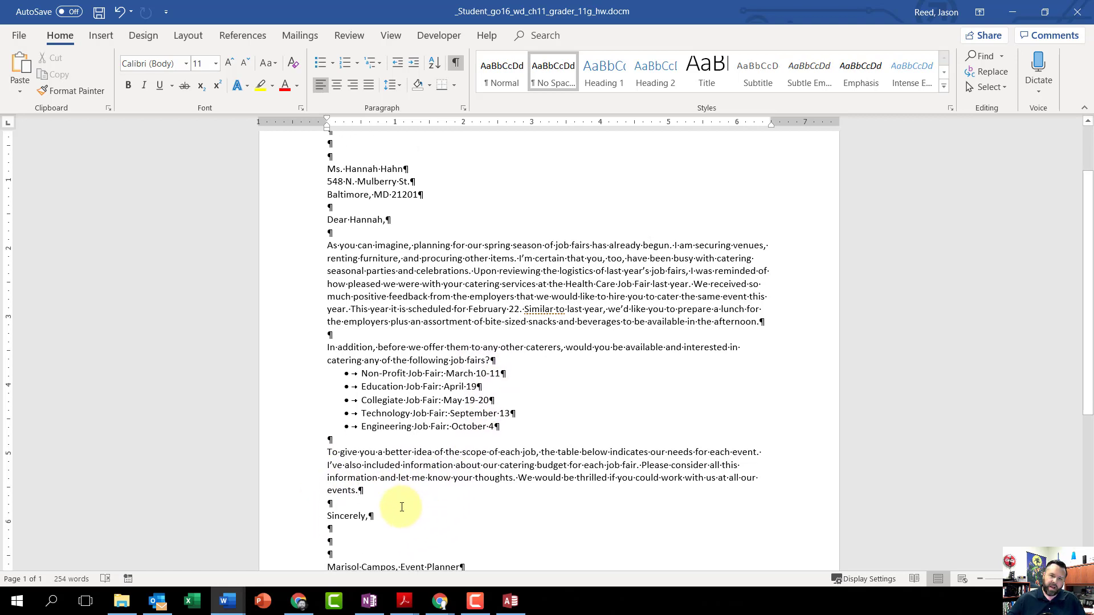
left_click(373, 495)
key("Return")
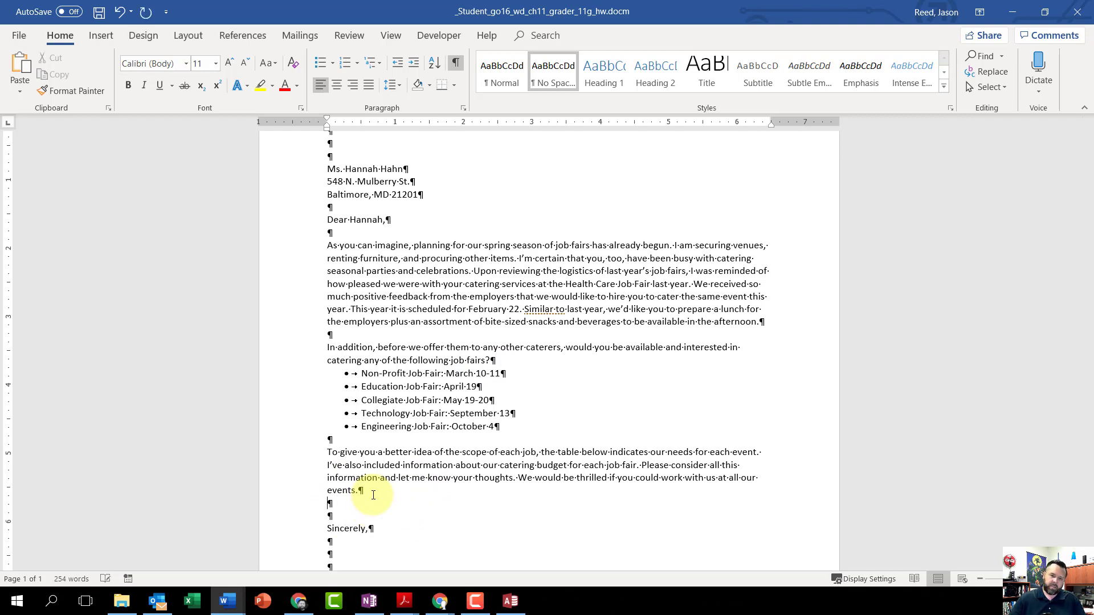
key("Return")
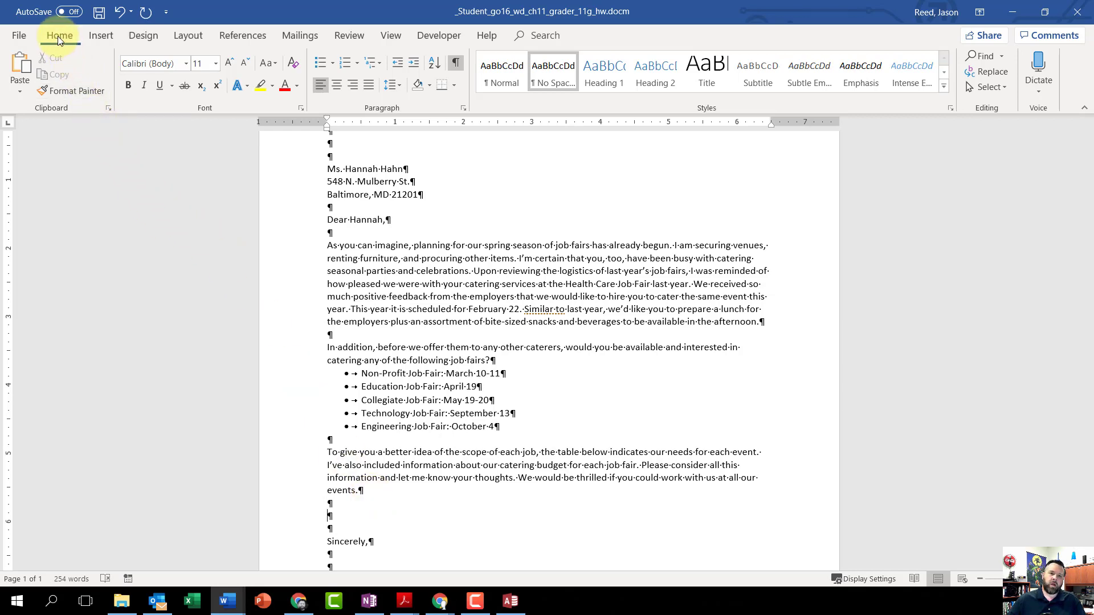
- Paste the copied Catering records at the insertion point in HTML Format using Paste Special
left_click(17, 93)
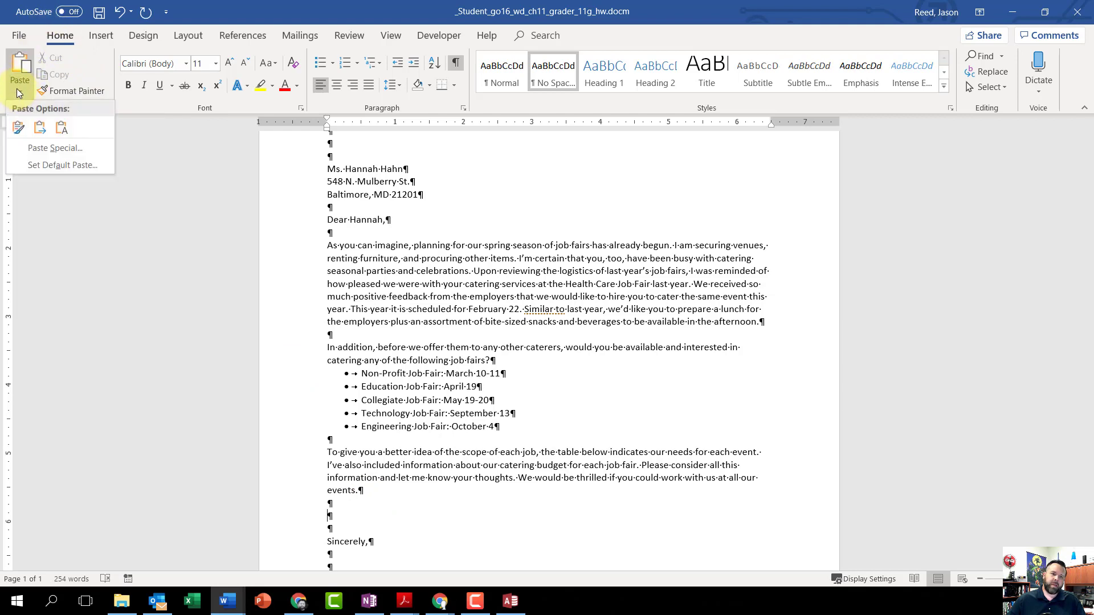
left_click(38, 149)
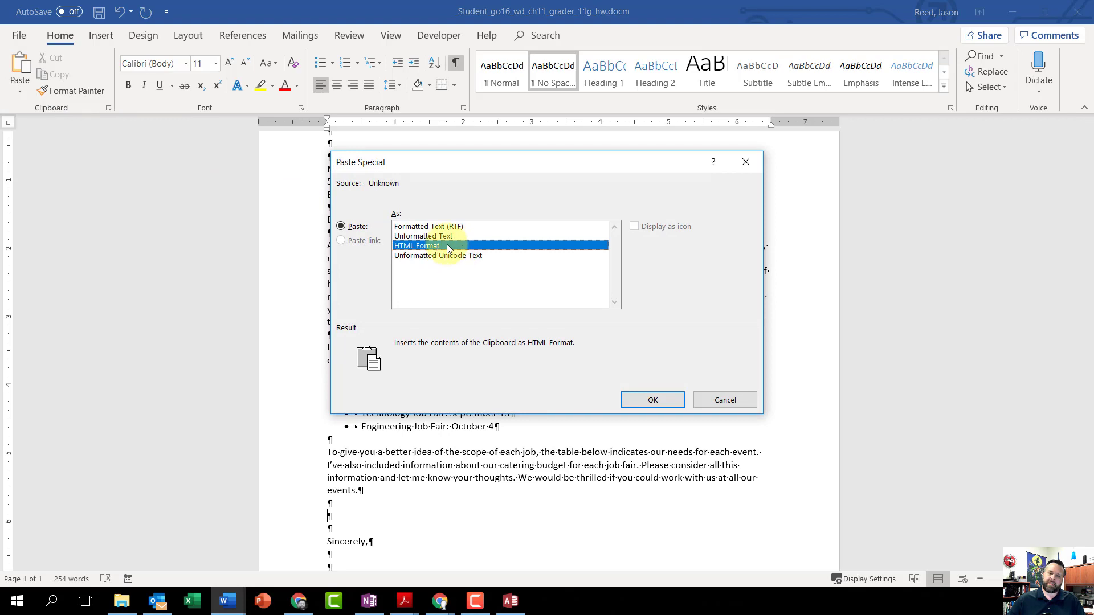
left_click(653, 400)
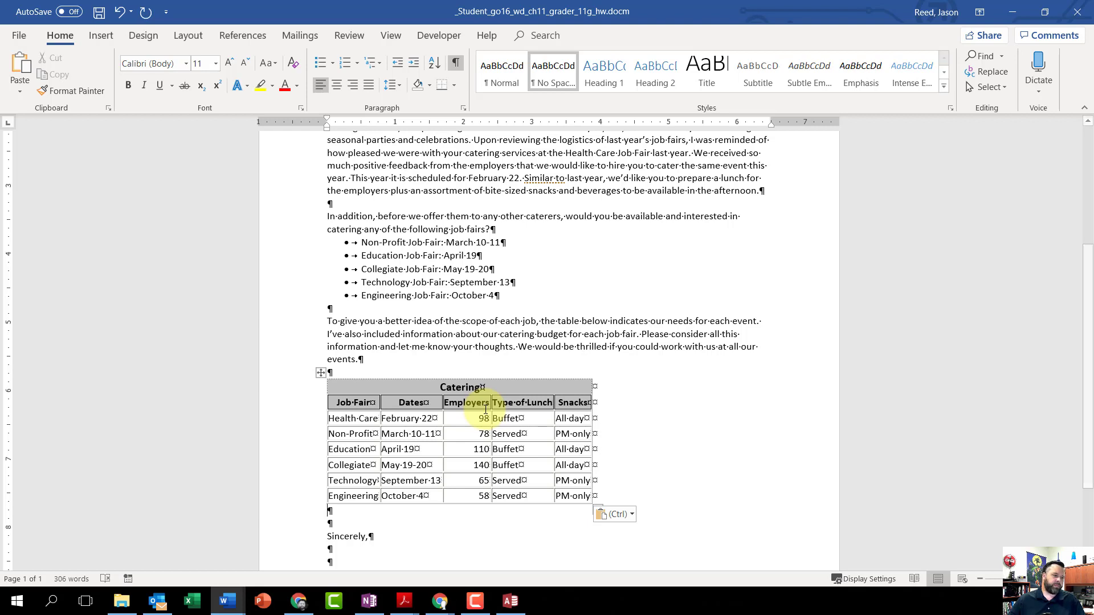
- With the insertion point in the table's Catering title row, set up a new macro recording named Format_Table
left_click(498, 388)
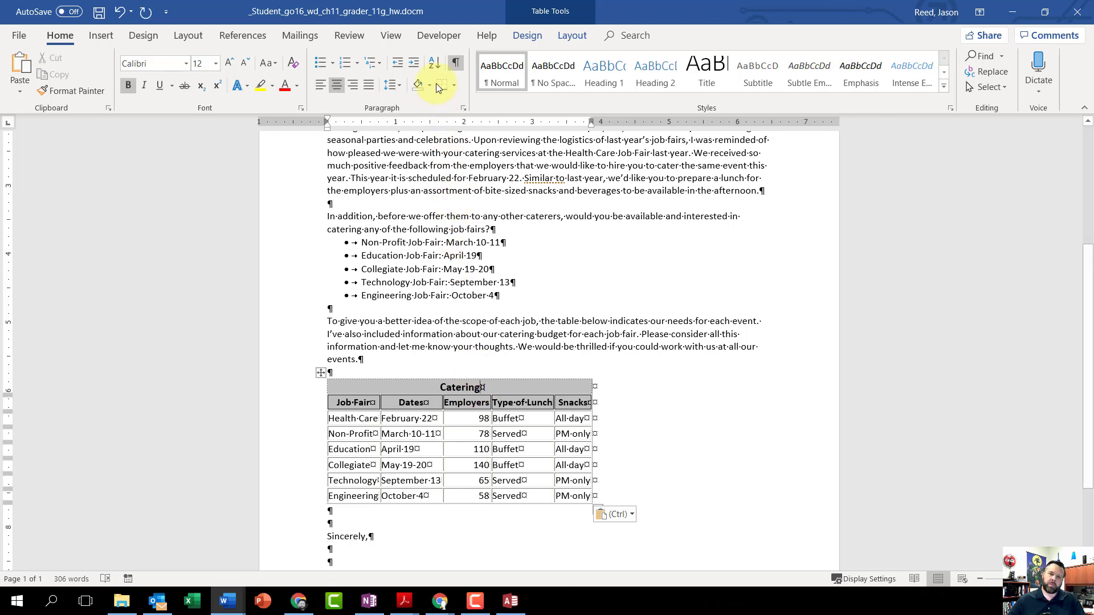
left_click(439, 37)
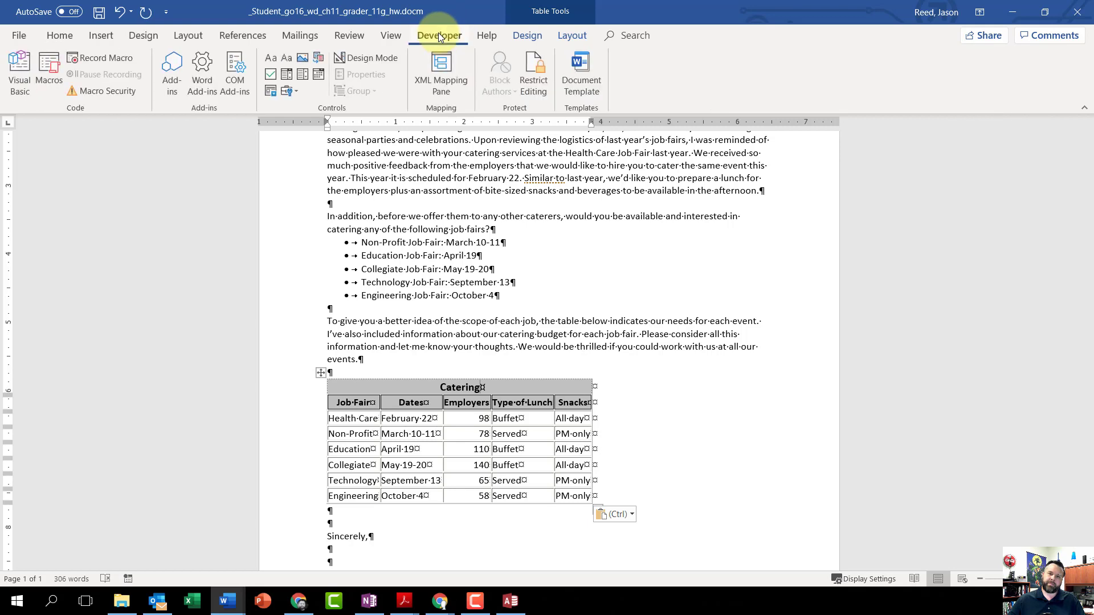
left_click(104, 57)
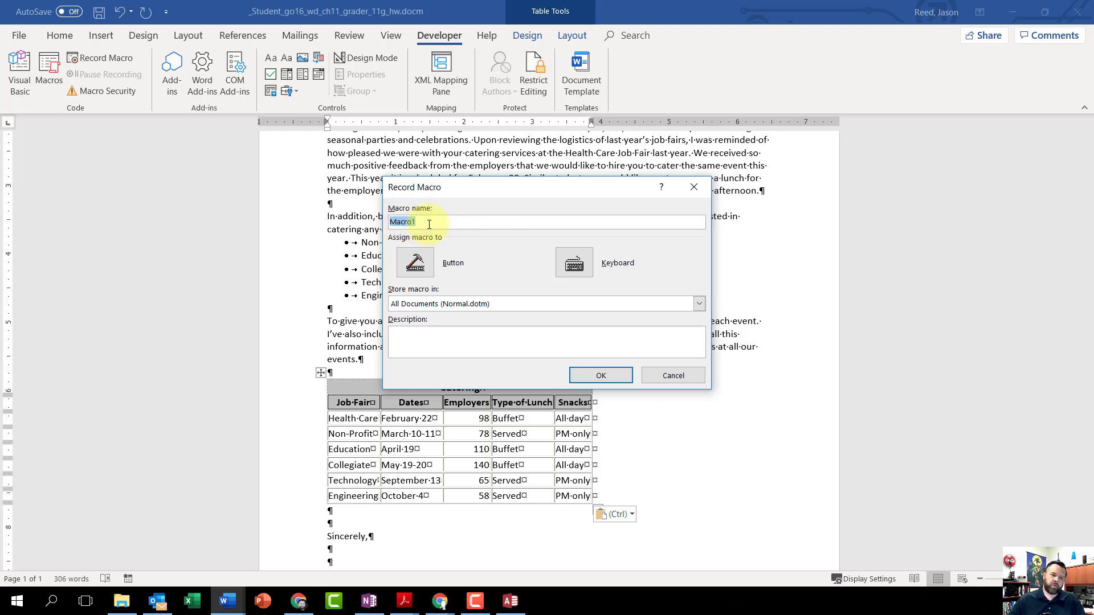
type("F")
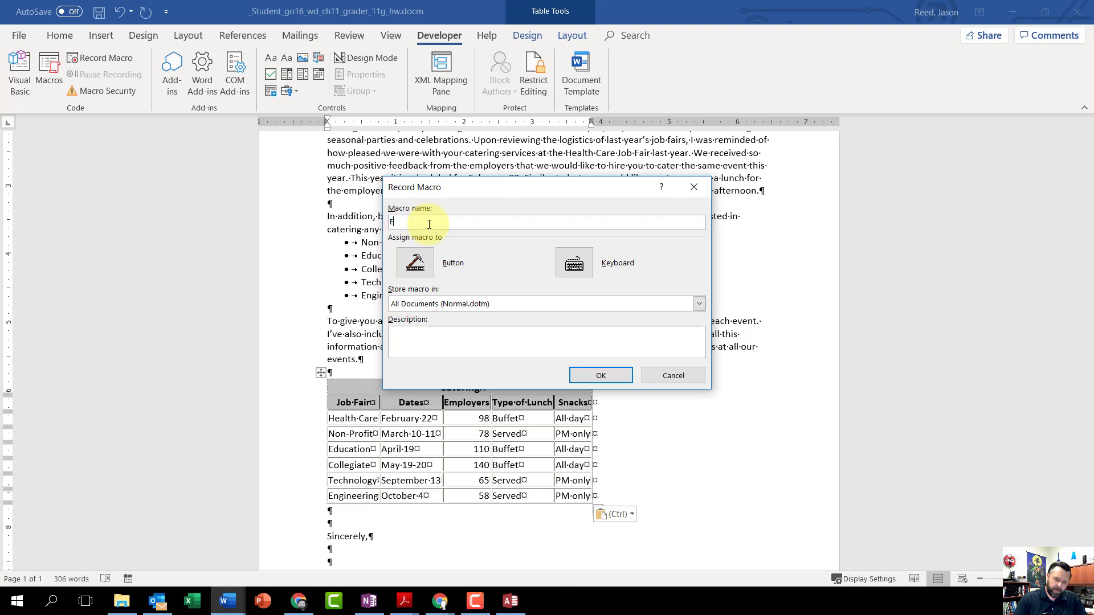
type("ormat")
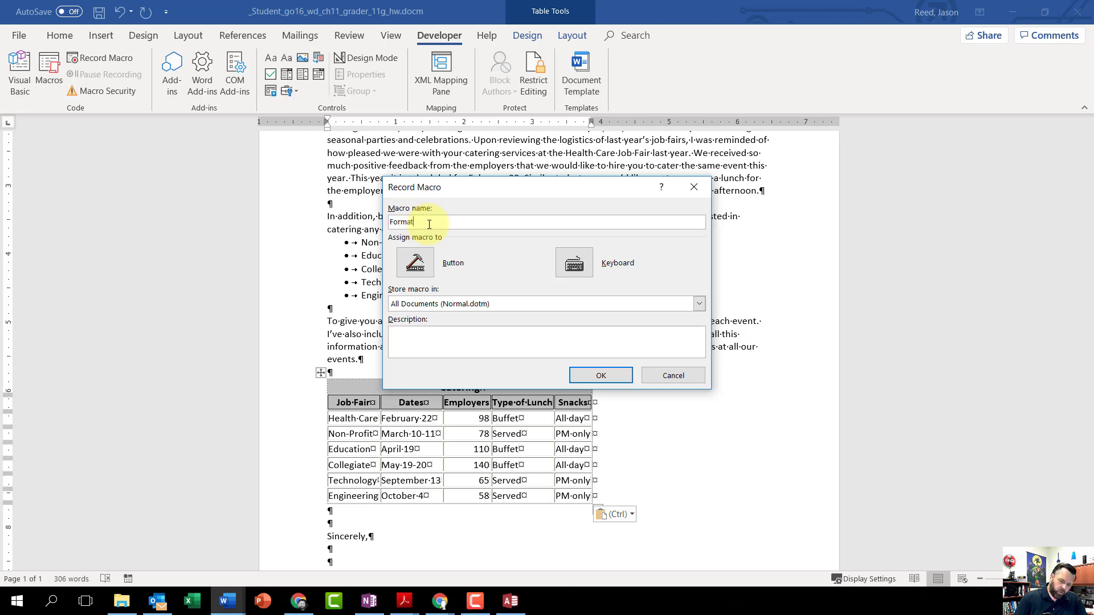
type("_Table")
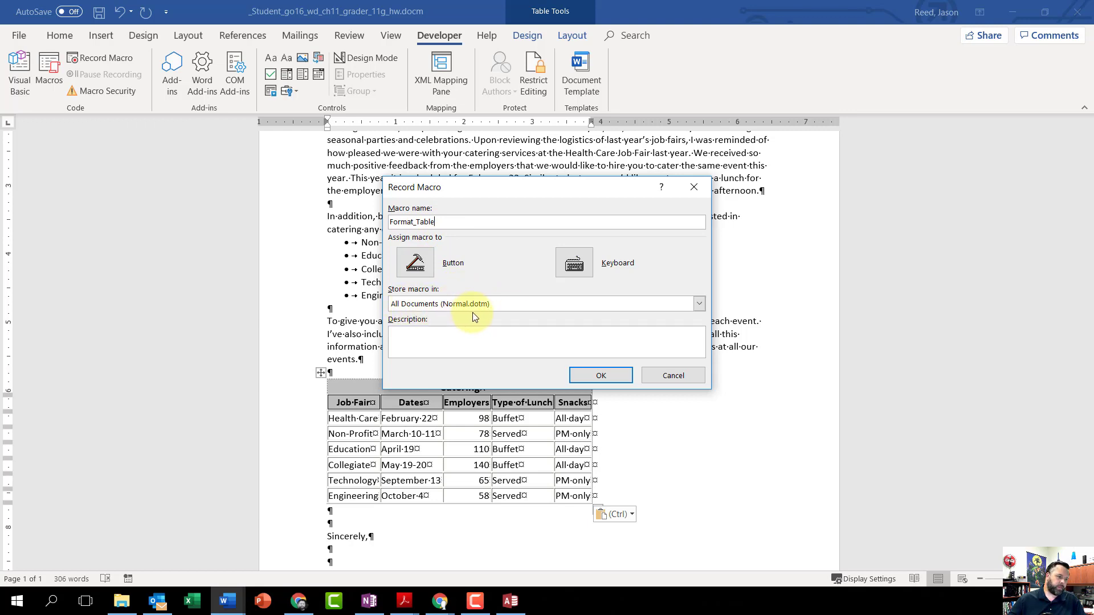
- Enter "Formats the table" as the description of the new macro
left_click(461, 348)
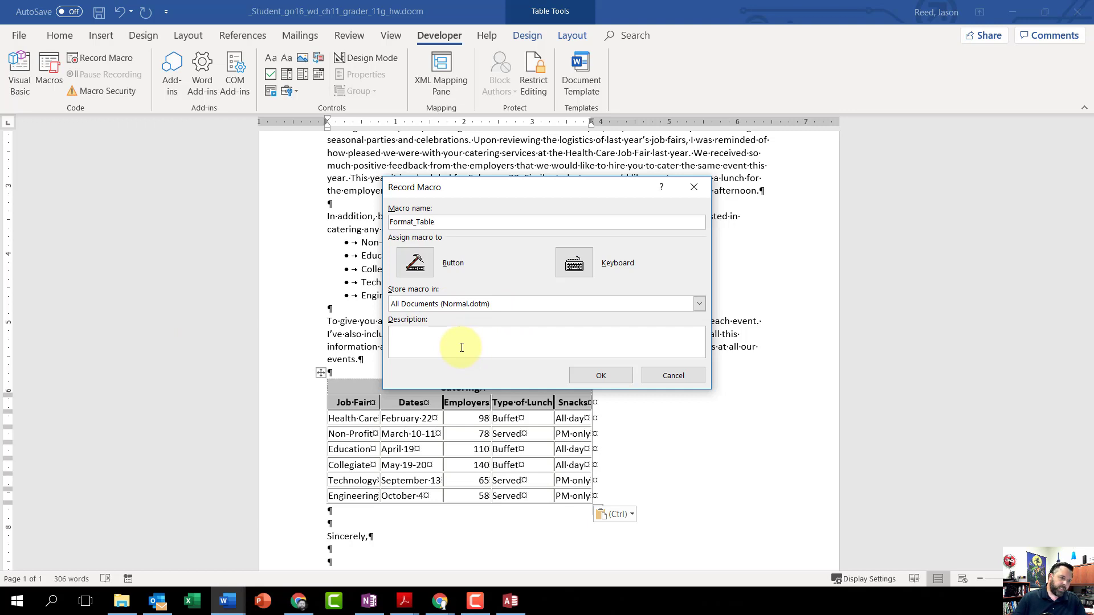
type("For")
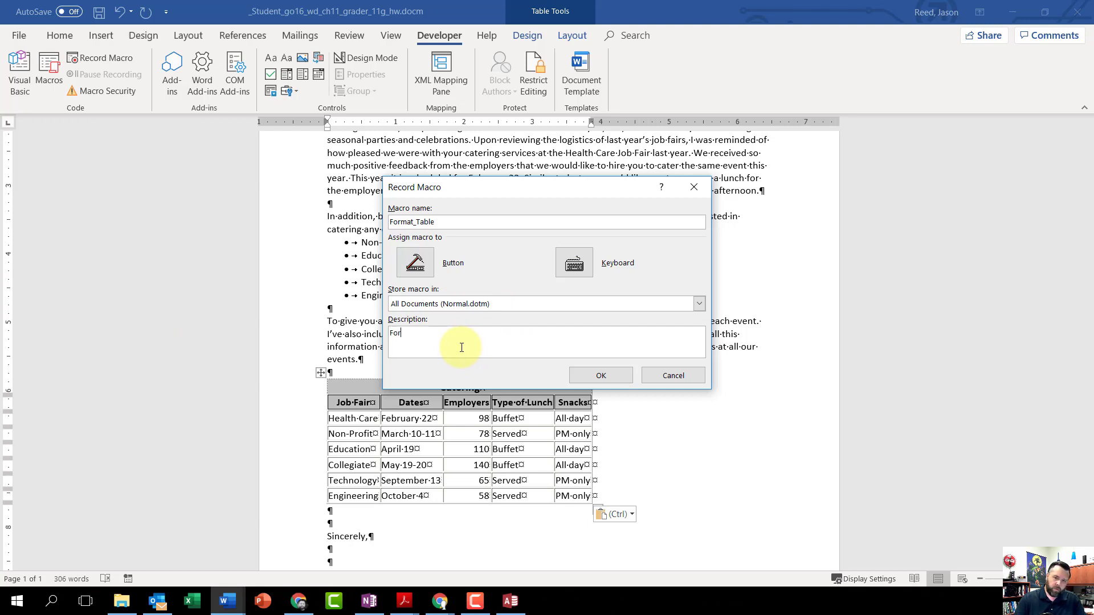
type("mats the Ta")
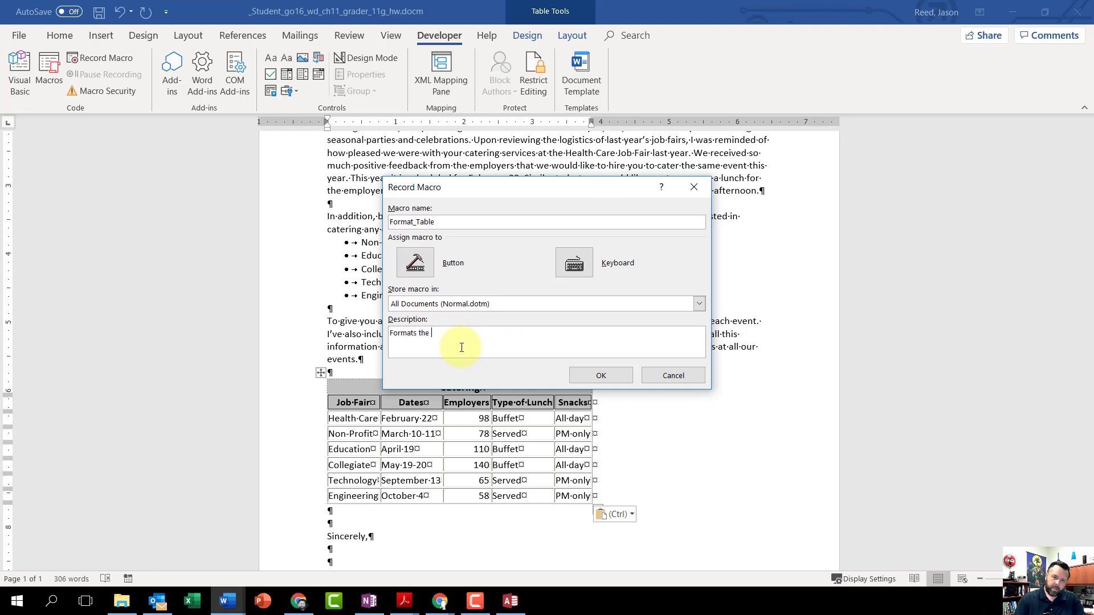
key("BackSpace")
key("BackSpace")
type("table")
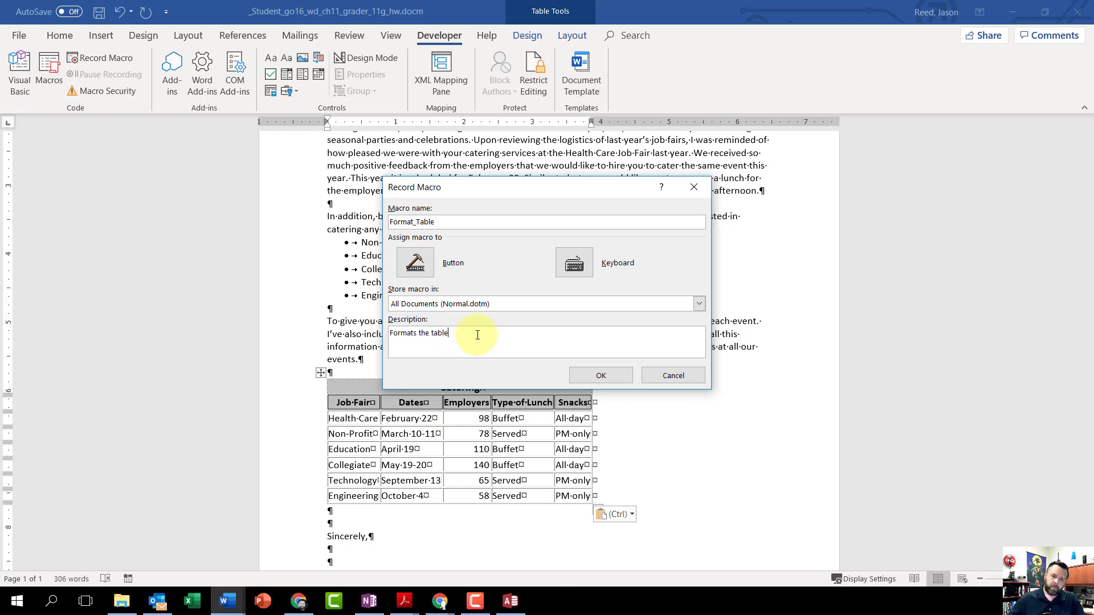
- Assign the keyboard shortcut Alt+Ctrl+Q to the Format_Table macro, saved in Normal.dotm, and start recording
left_click(572, 264)
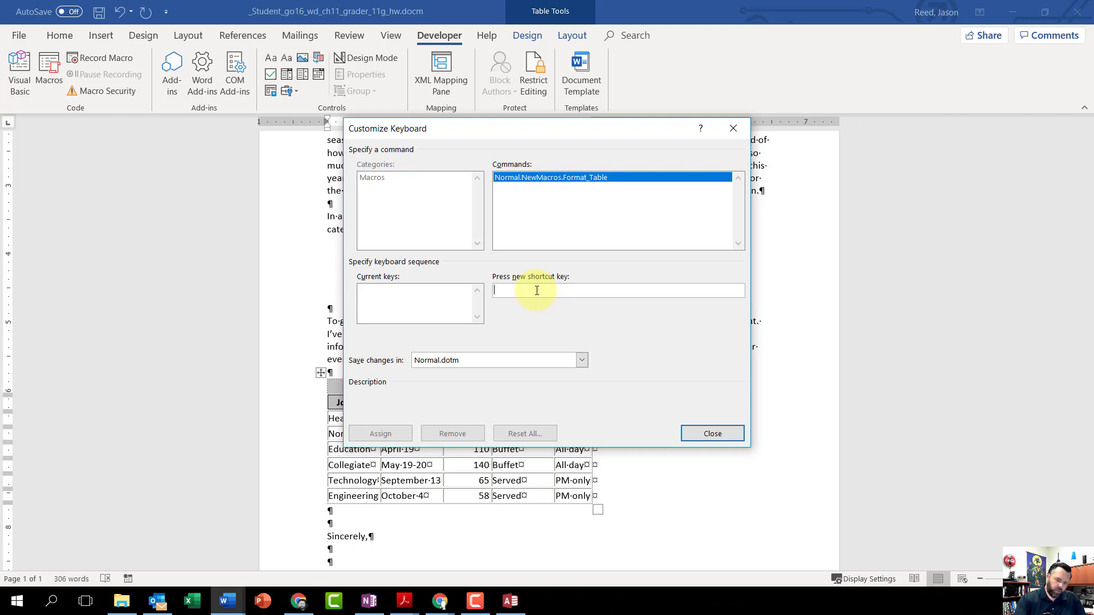
key("ctrl+alt+q")
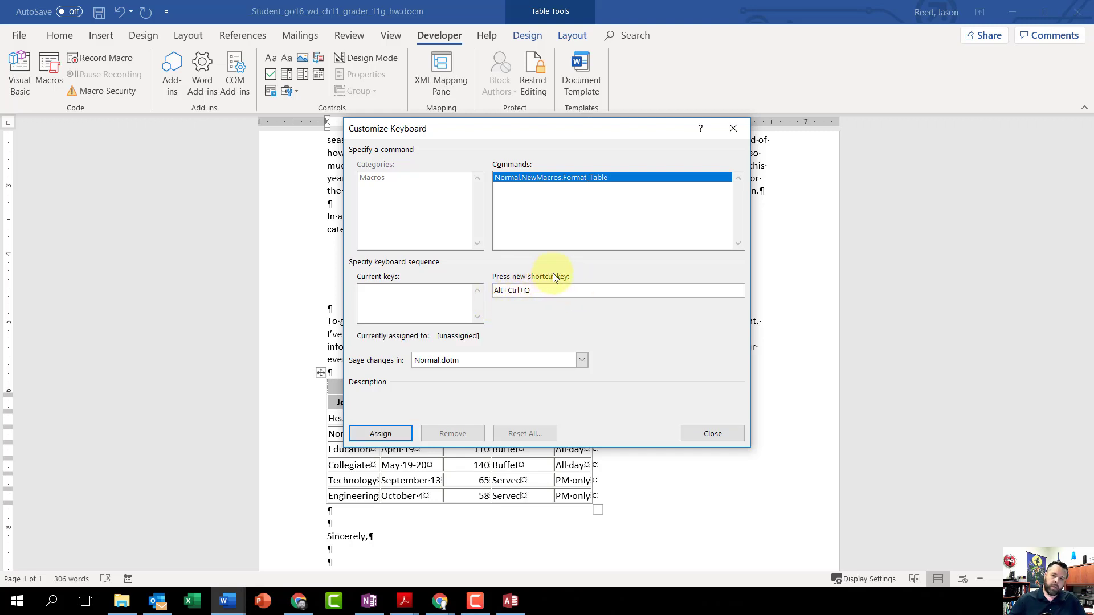
left_click(397, 438)
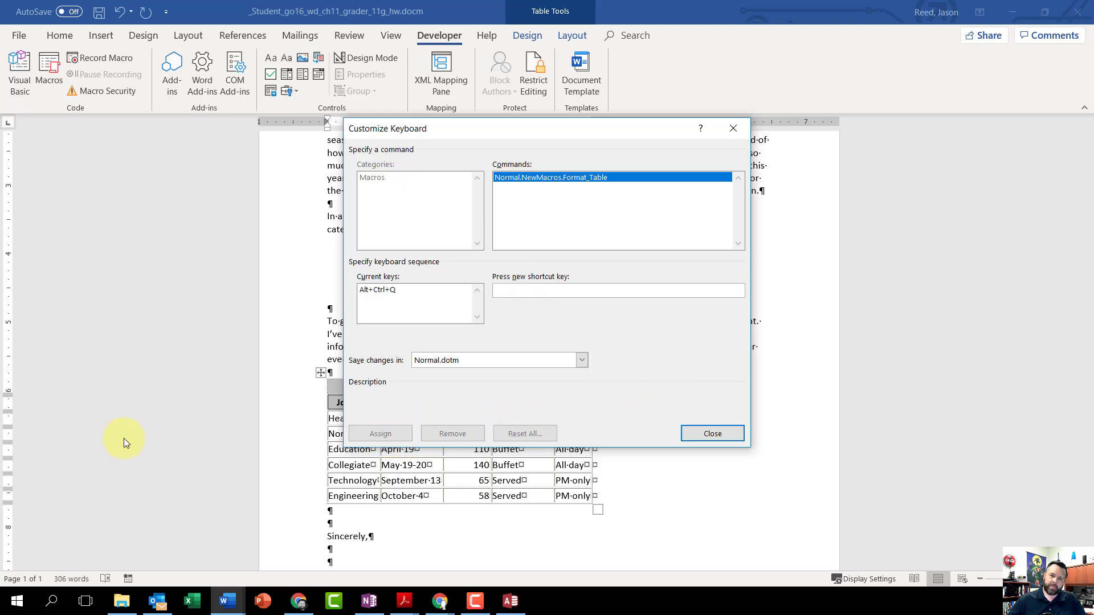
left_click(714, 434)
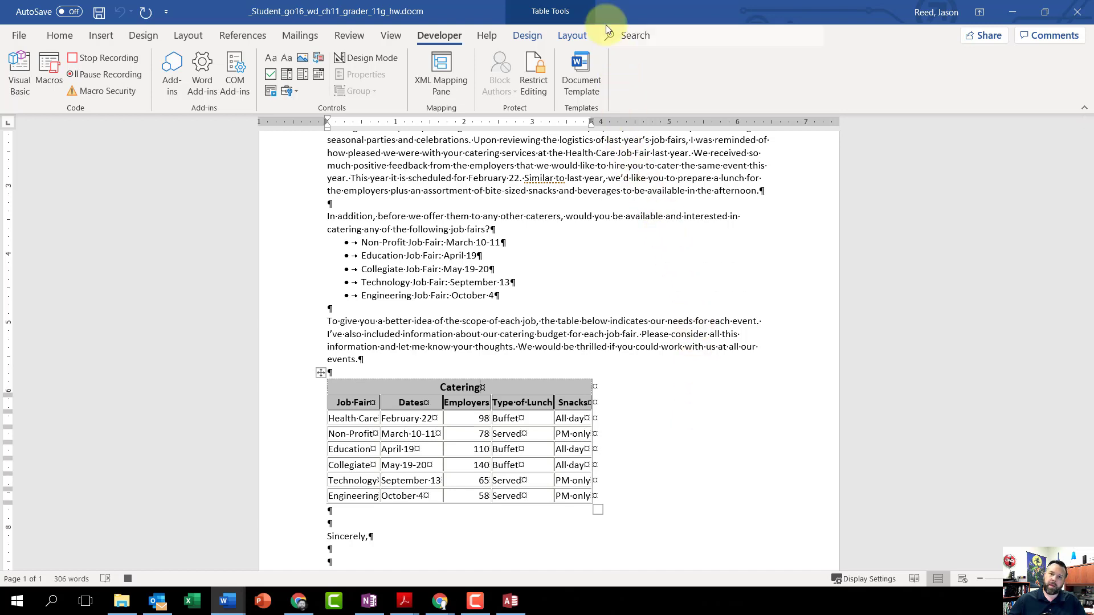
- Apply the Grid Table 5 Dark - Accent 1 style to the Catering table
left_click(531, 34)
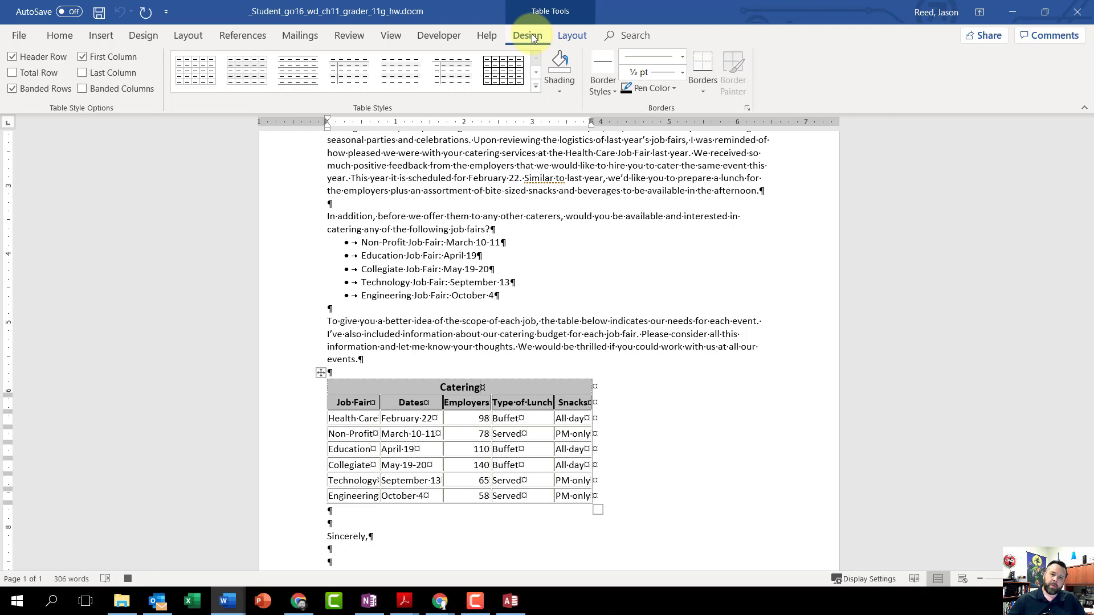
left_click(536, 86)
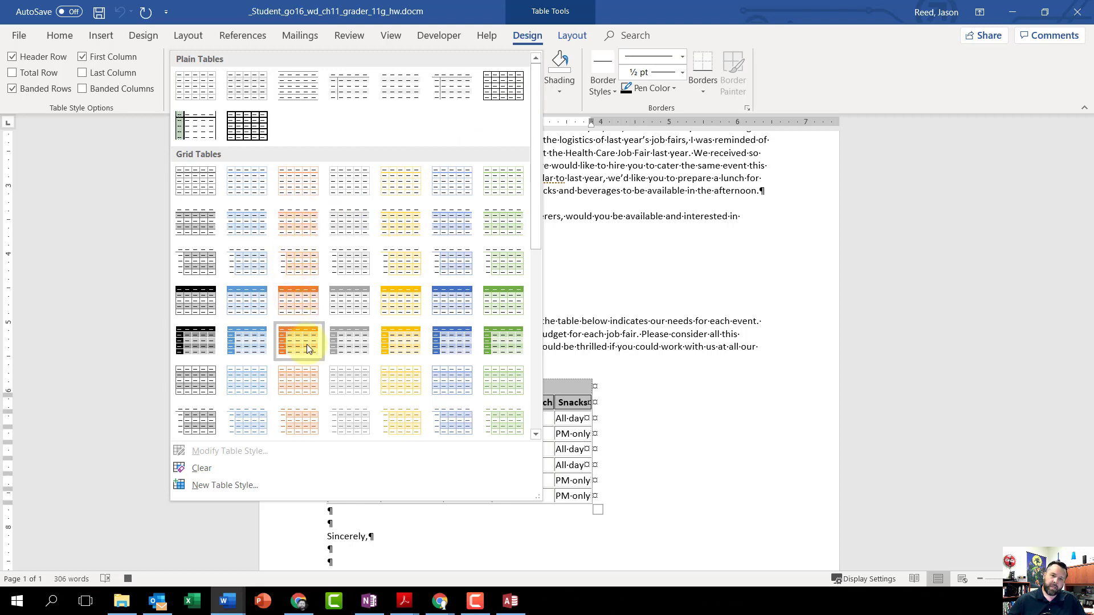
left_click(248, 340)
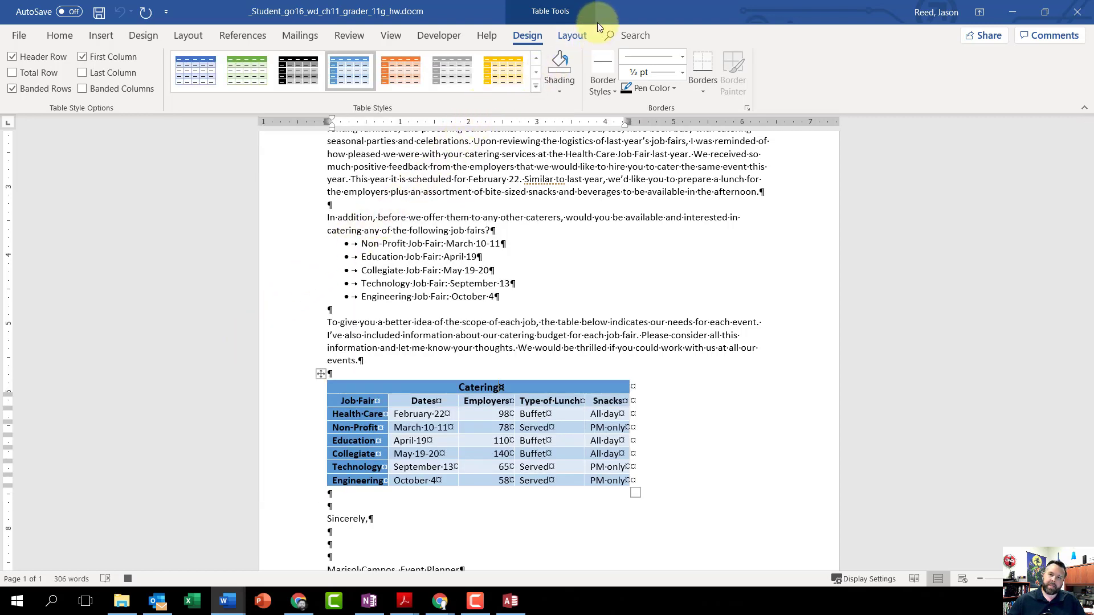
- AutoFit the Catering table's columns to their contents
left_click(570, 36)
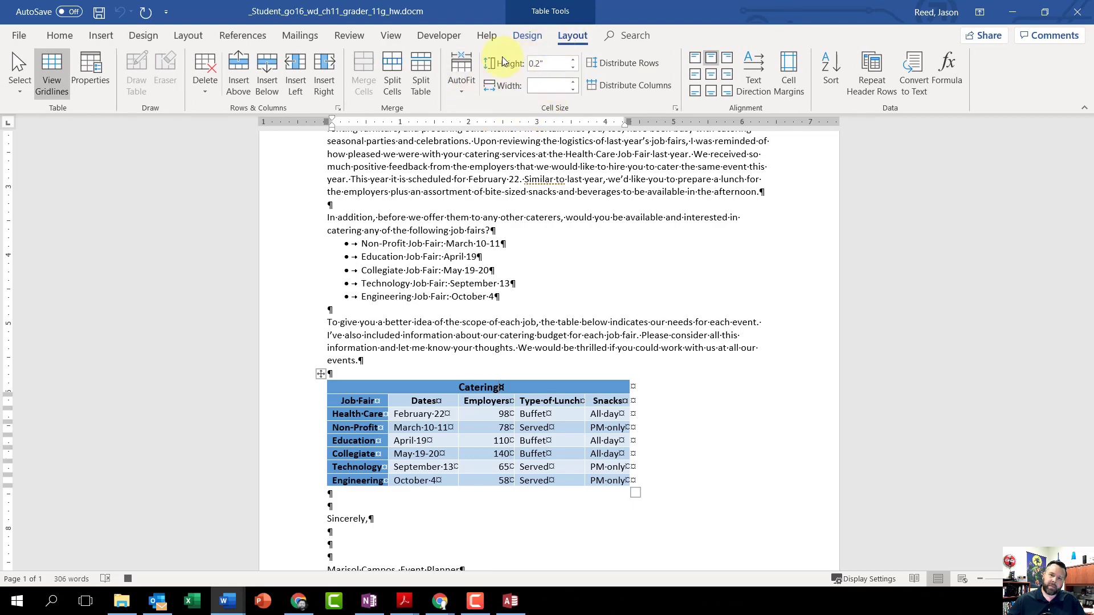
left_click(467, 90)
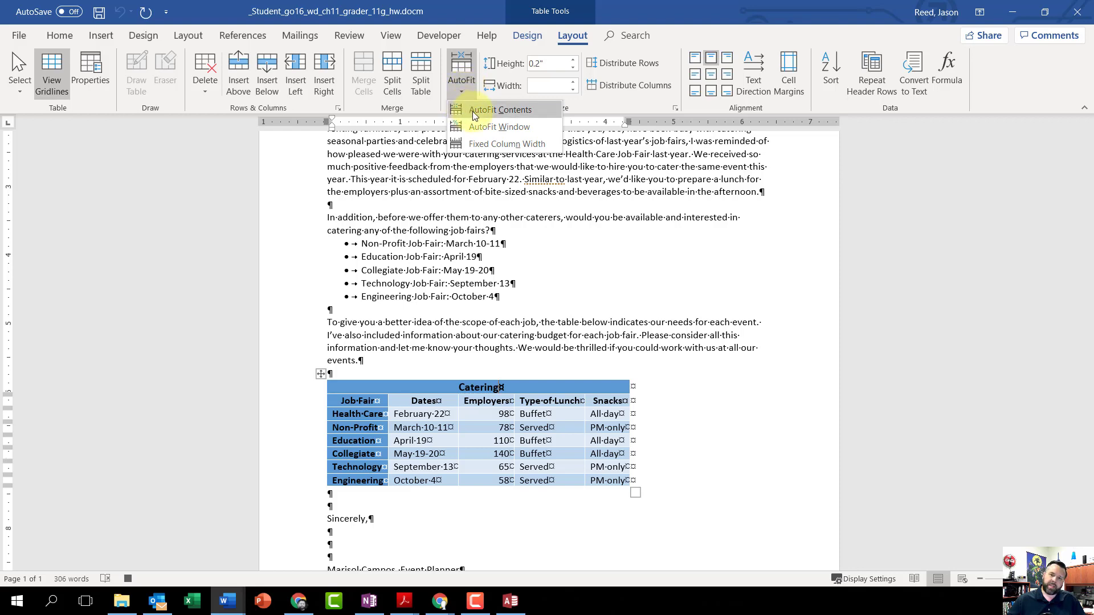
left_click(500, 111)
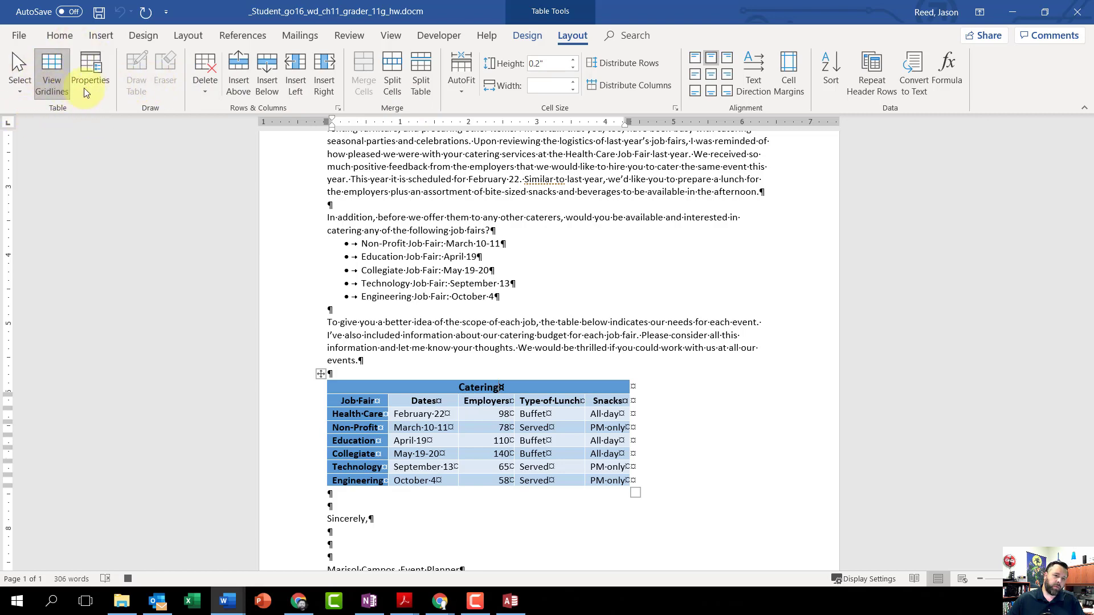
- Set the Catering table's alignment to Center in its table properties and stop the macro recording
left_click(96, 76)
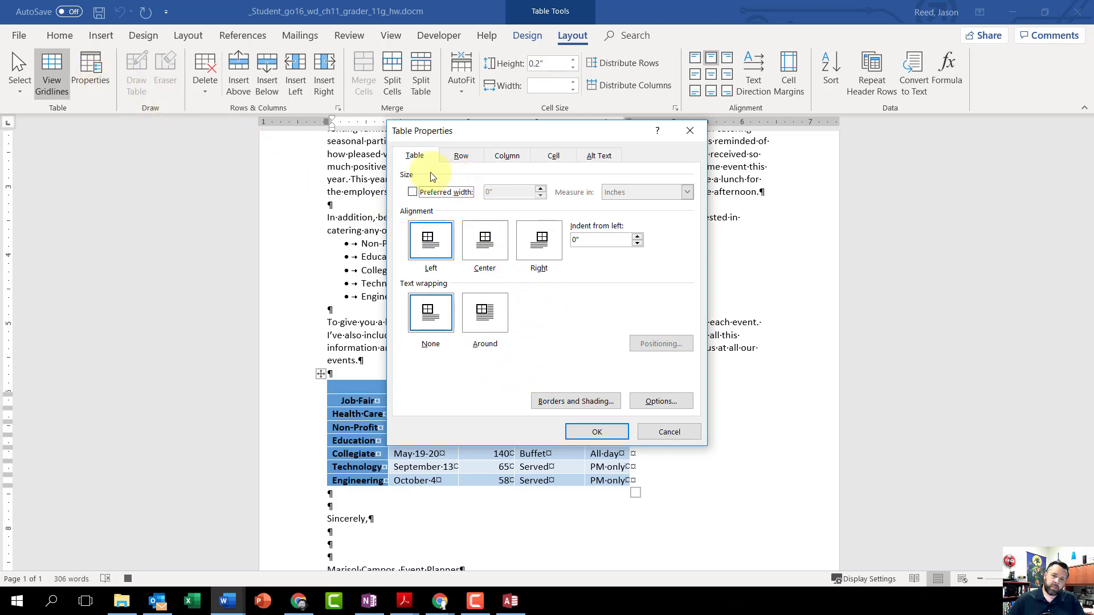
left_click(485, 251)
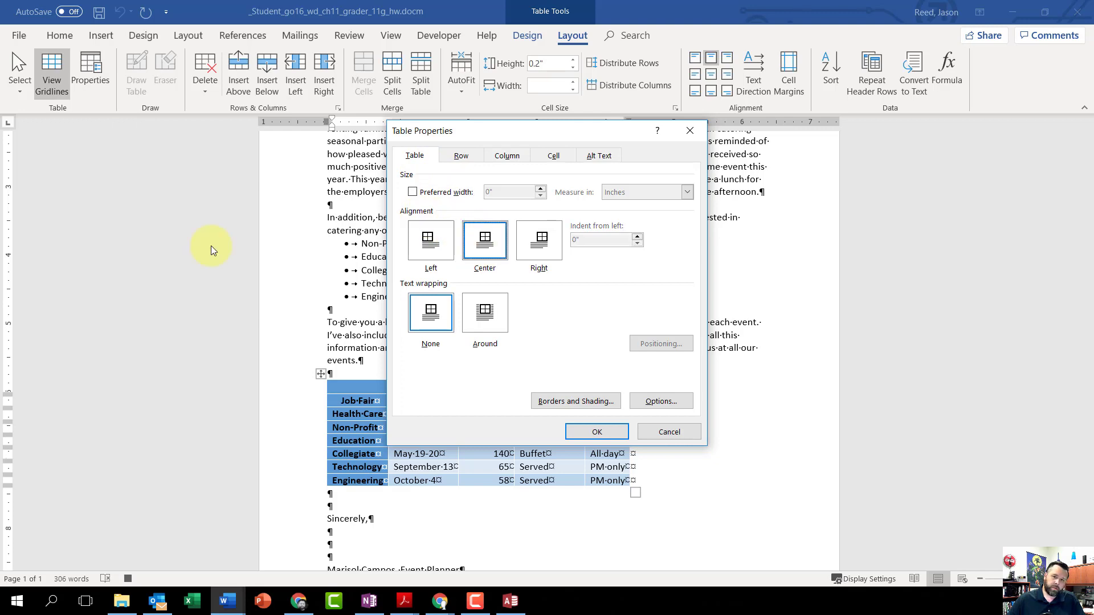
left_click(597, 432)
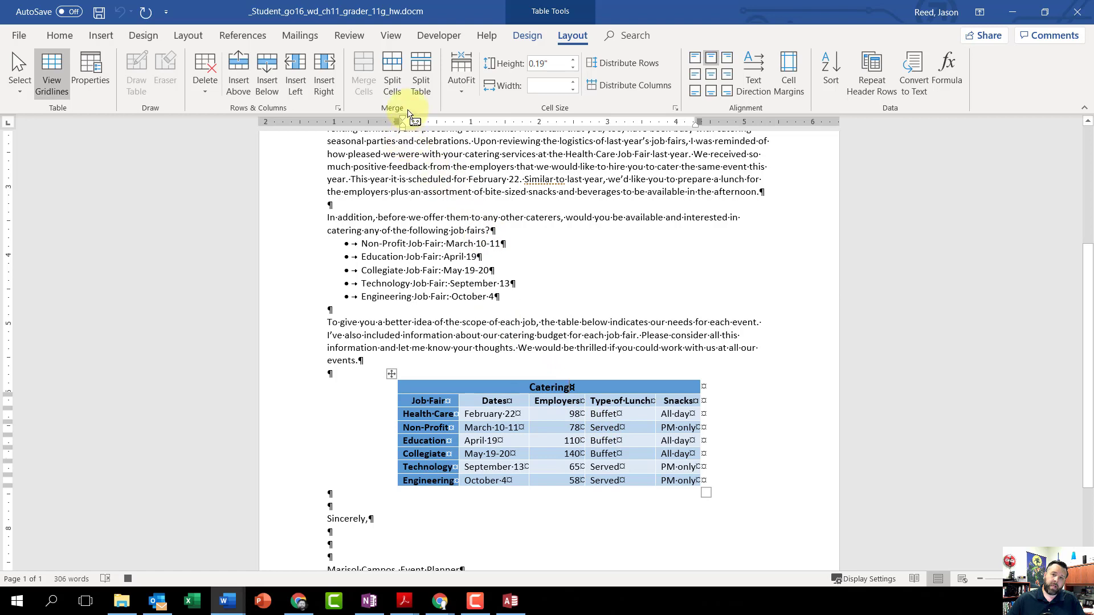
left_click(438, 36)
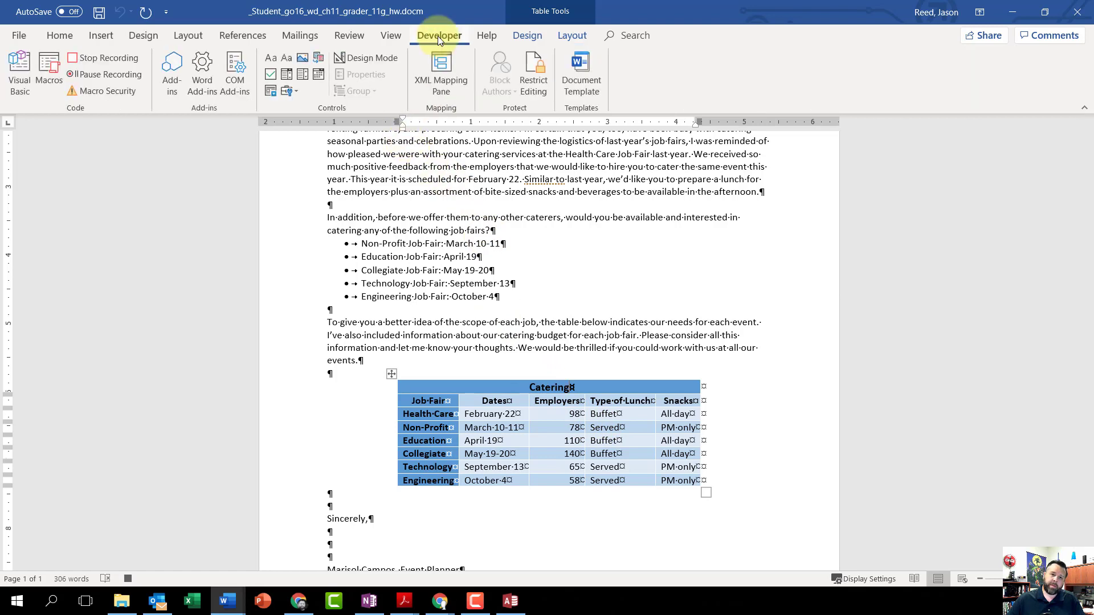
left_click(91, 57)
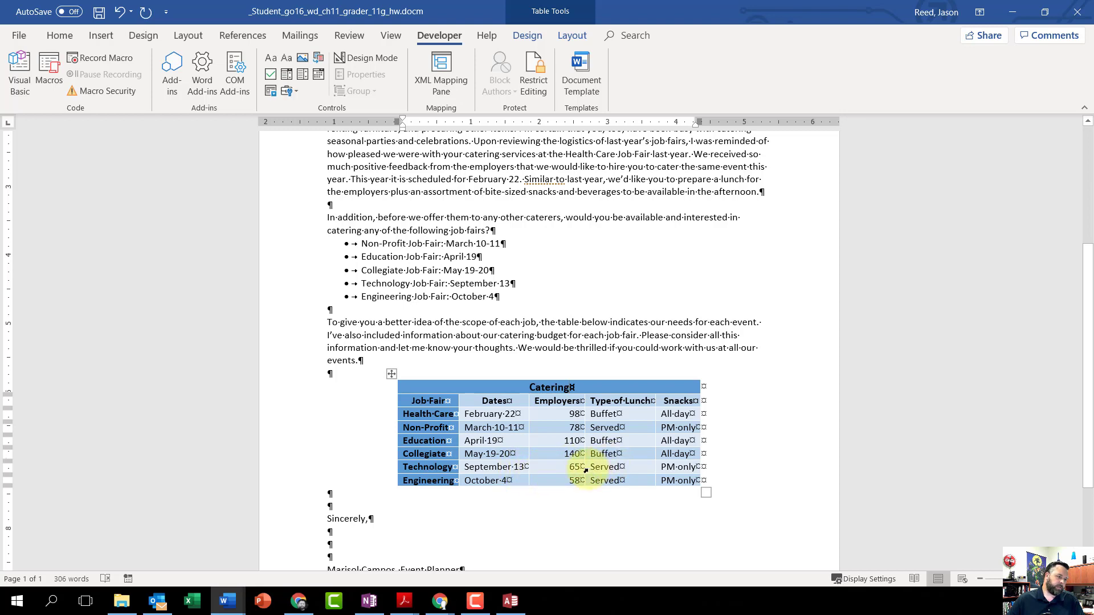
- Start inserting an object from the file w11G_Catering_Budget.docx in the blank paragraph directly below the Catering table
scroll(585, 469, "down", 3)
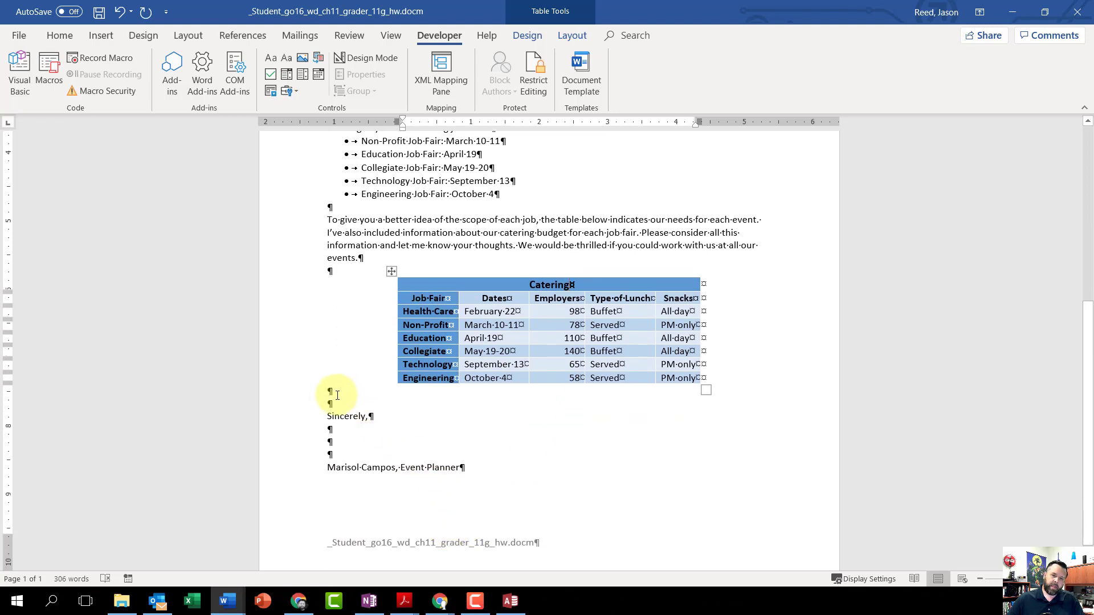
left_click(325, 391)
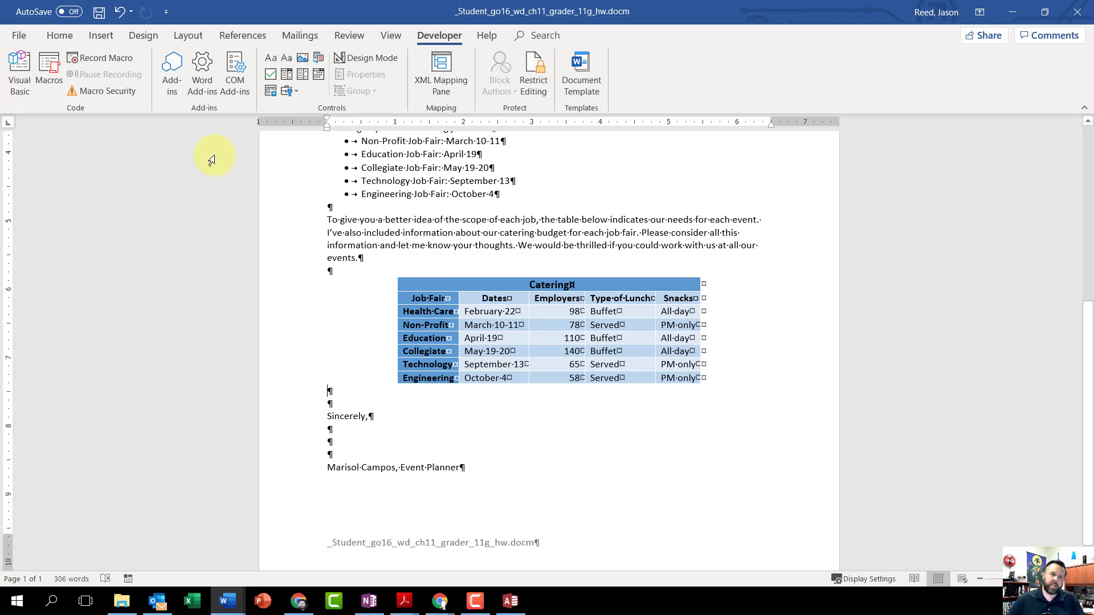
left_click(53, 36)
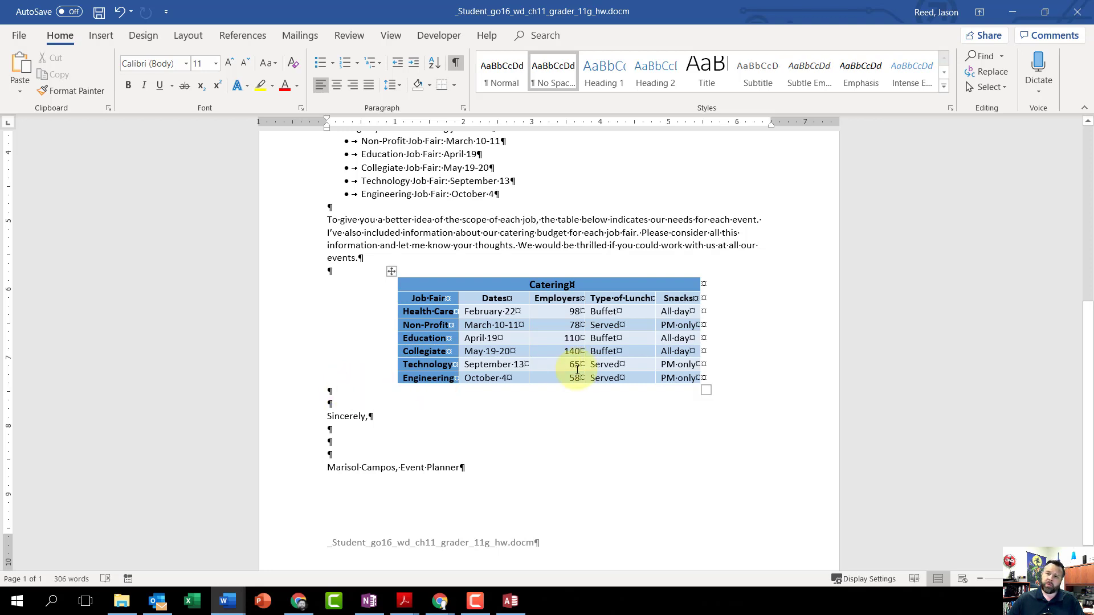
left_click(97, 36)
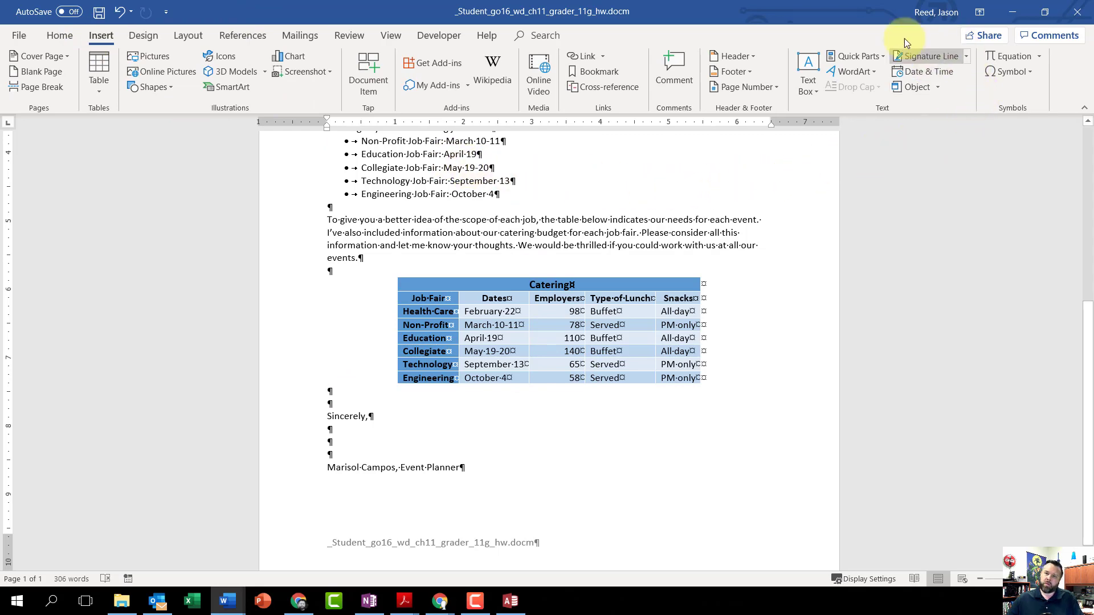
left_click(940, 87)
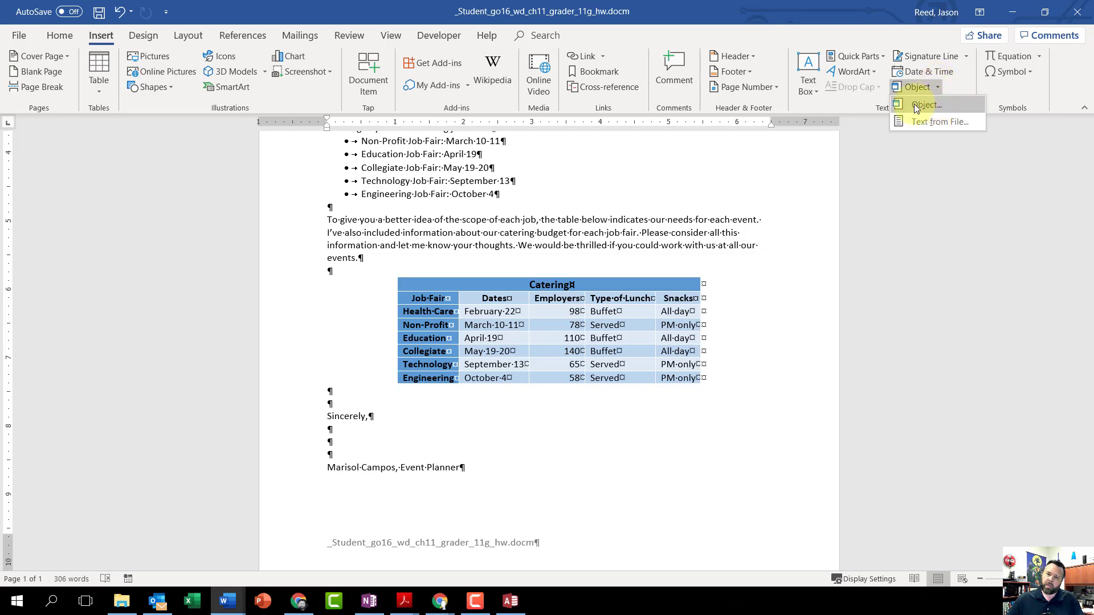
left_click(922, 103)
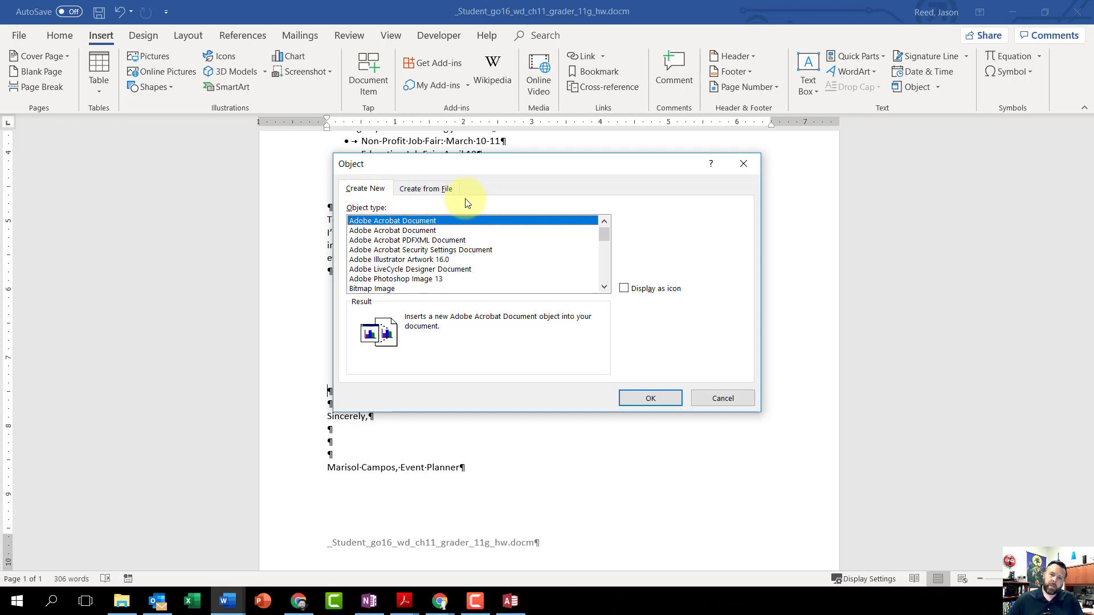
left_click(433, 189)
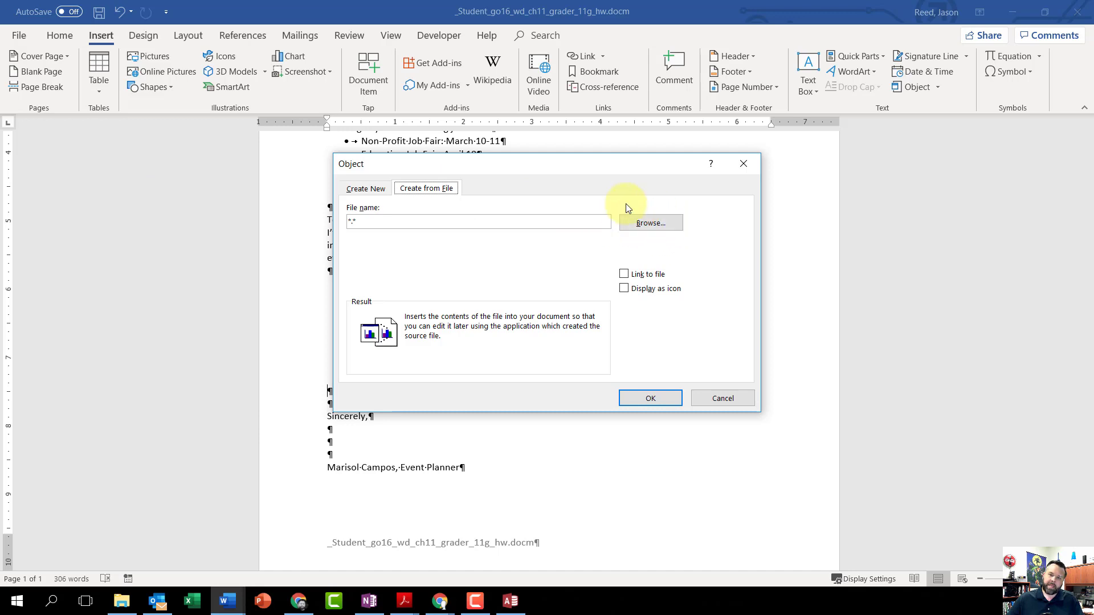
left_click(647, 224)
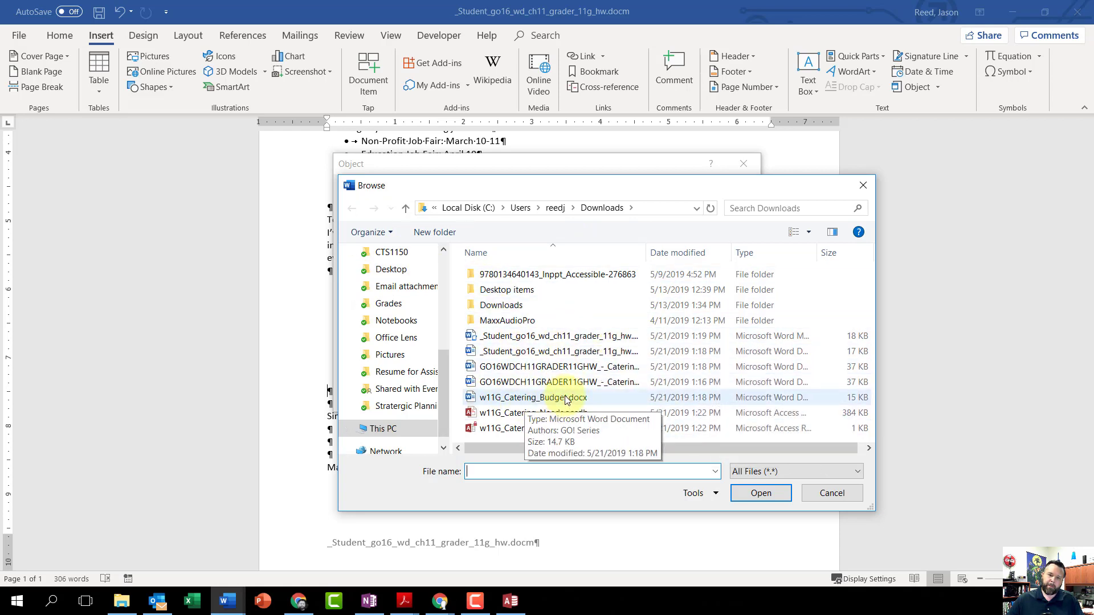
left_click(518, 403)
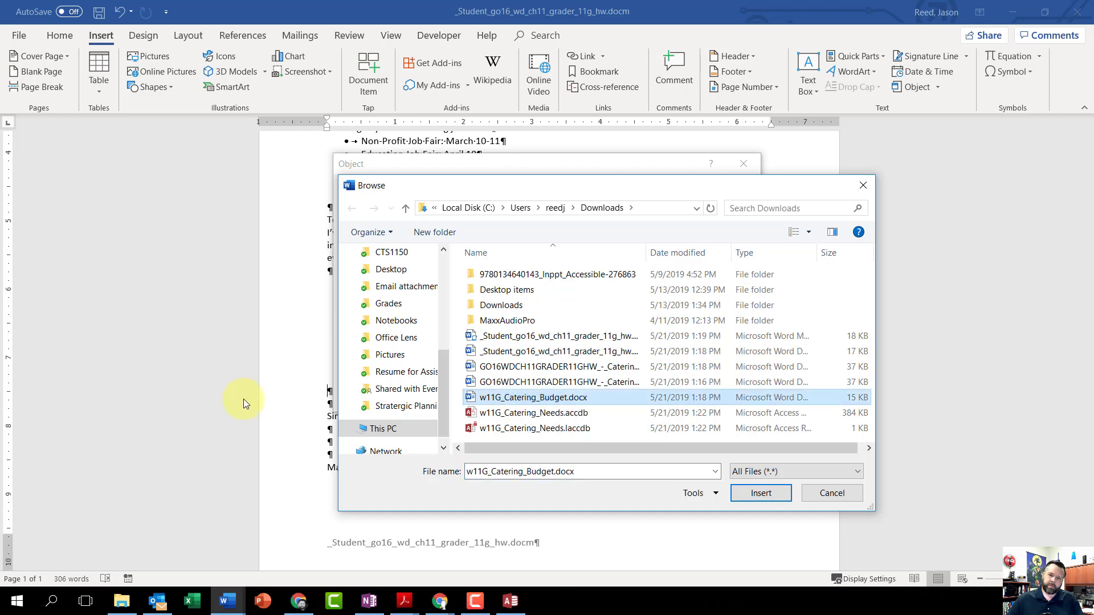
left_click(763, 494)
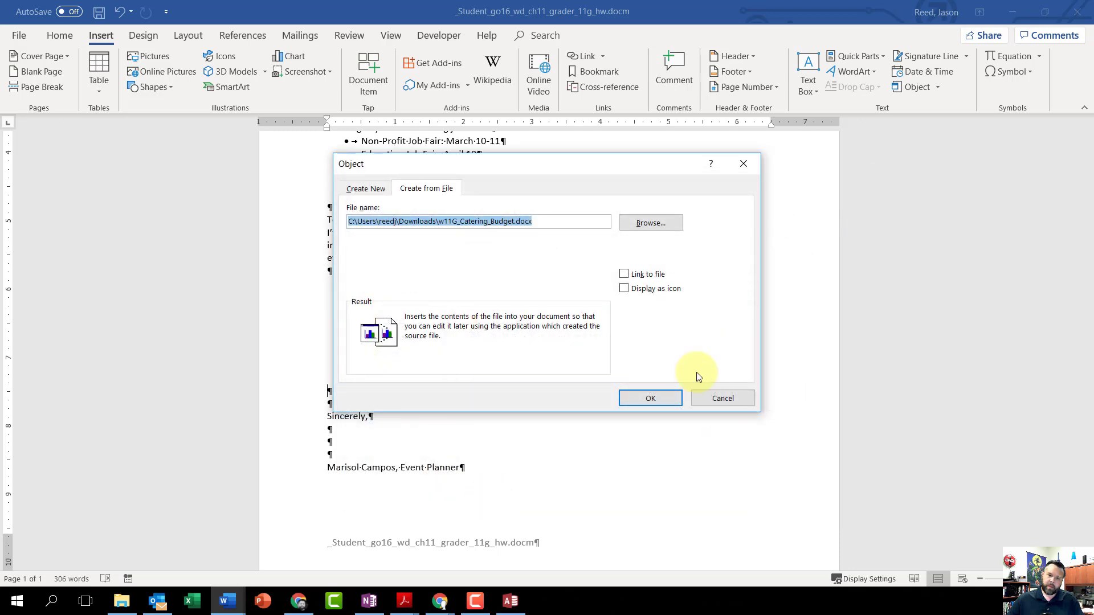
- Insert the file as a linked object displayed as an icon with the caption Catering Budget
left_click(624, 276)
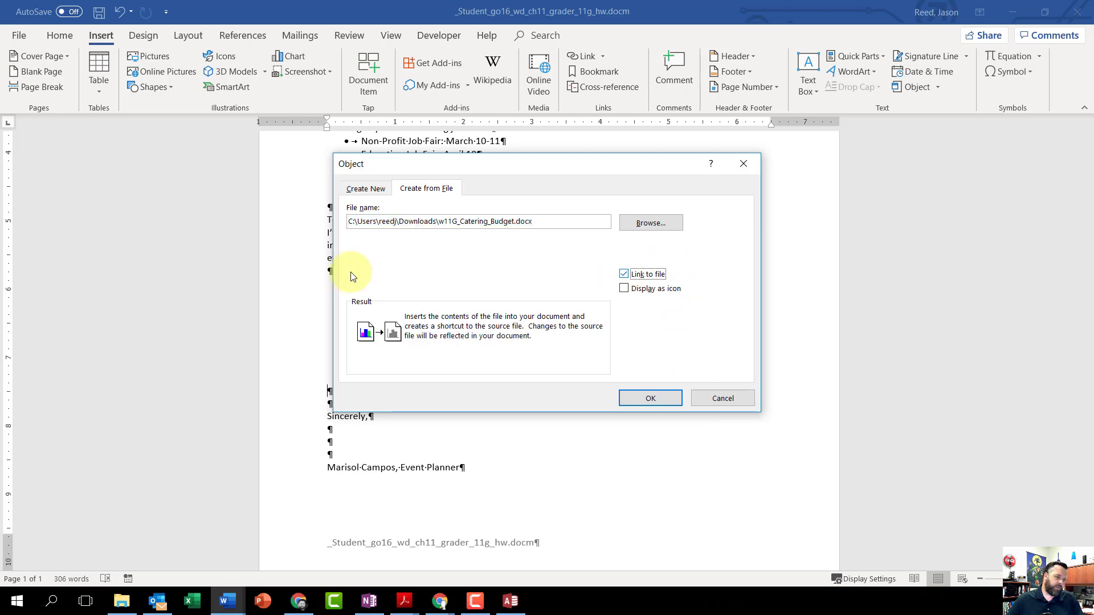
left_click(625, 289)
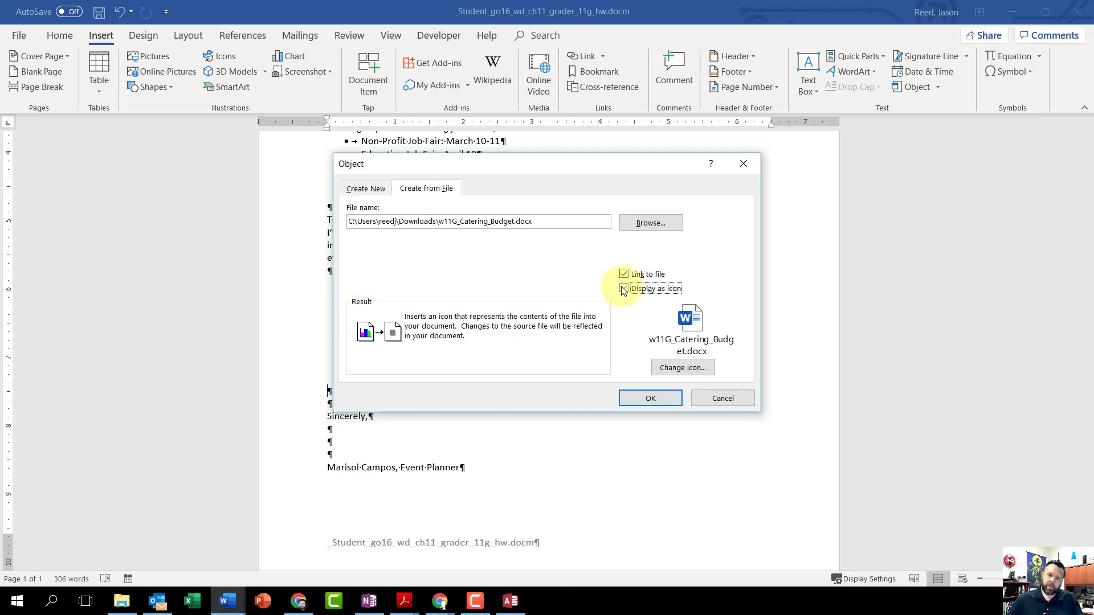
left_click(678, 368)
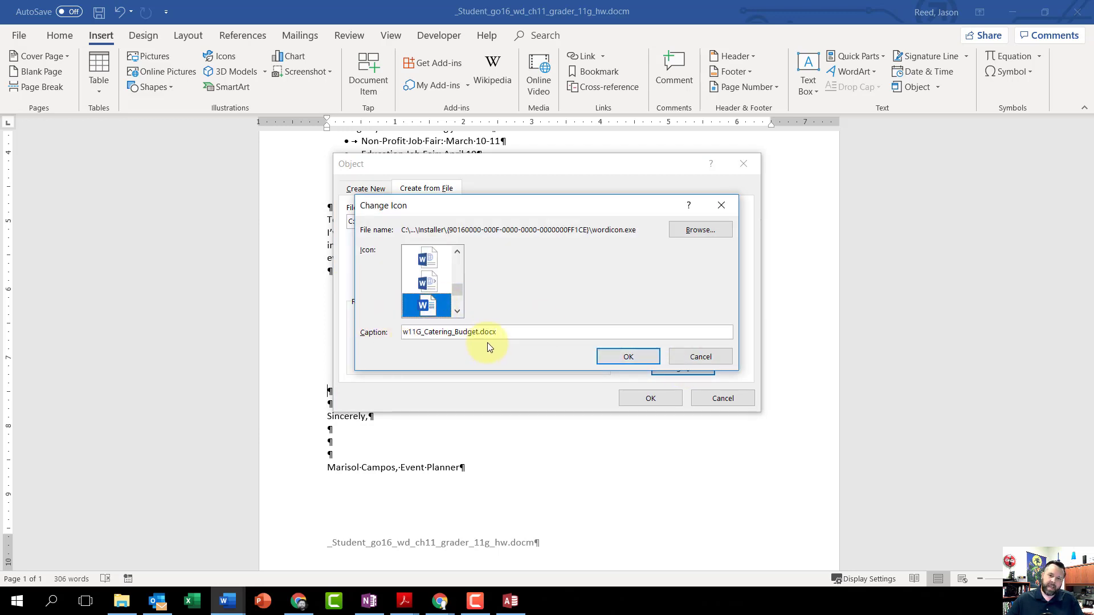
left_click_drag(504, 332, 364, 310)
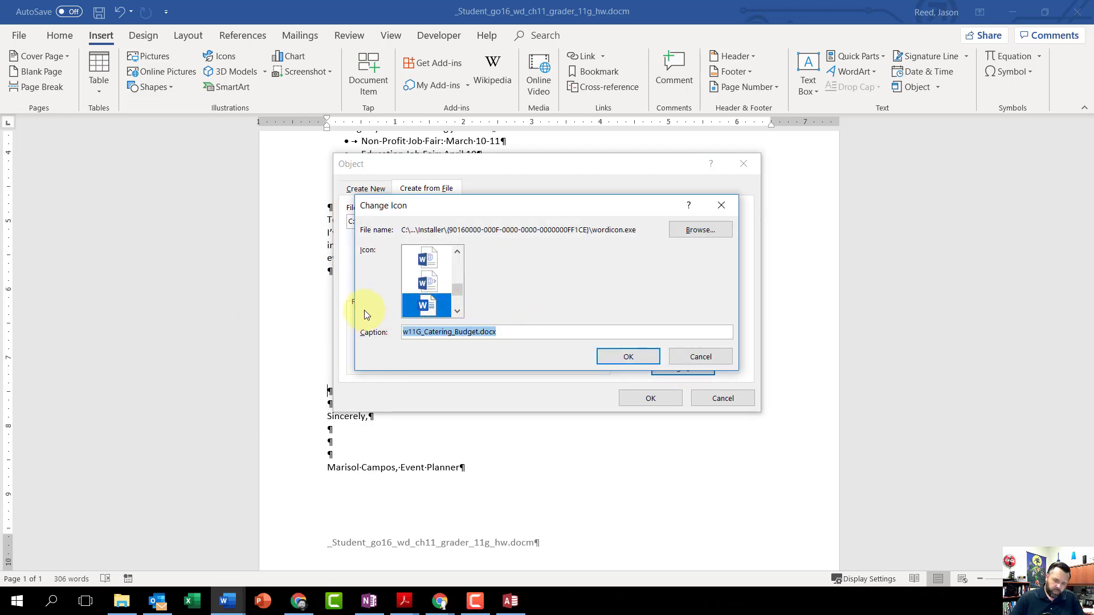
type("Catering ")
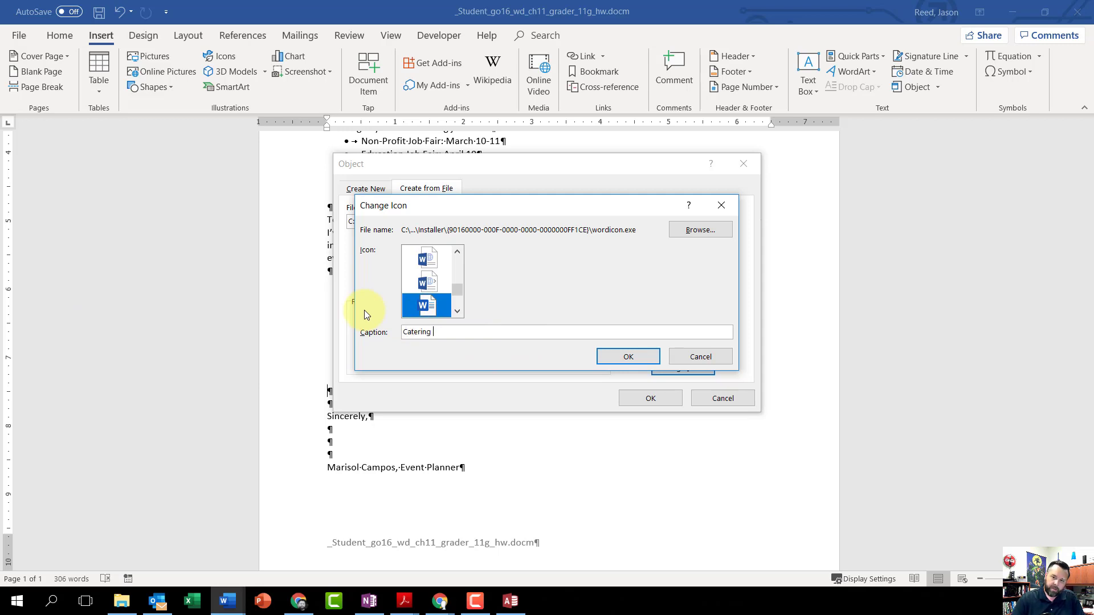
type("Budget")
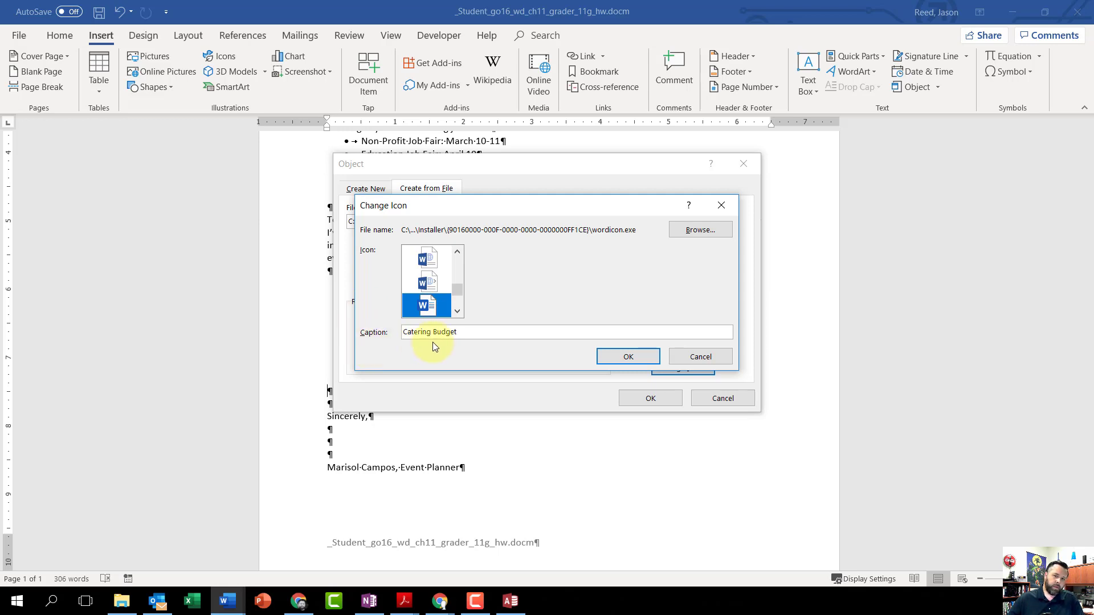
left_click(629, 358)
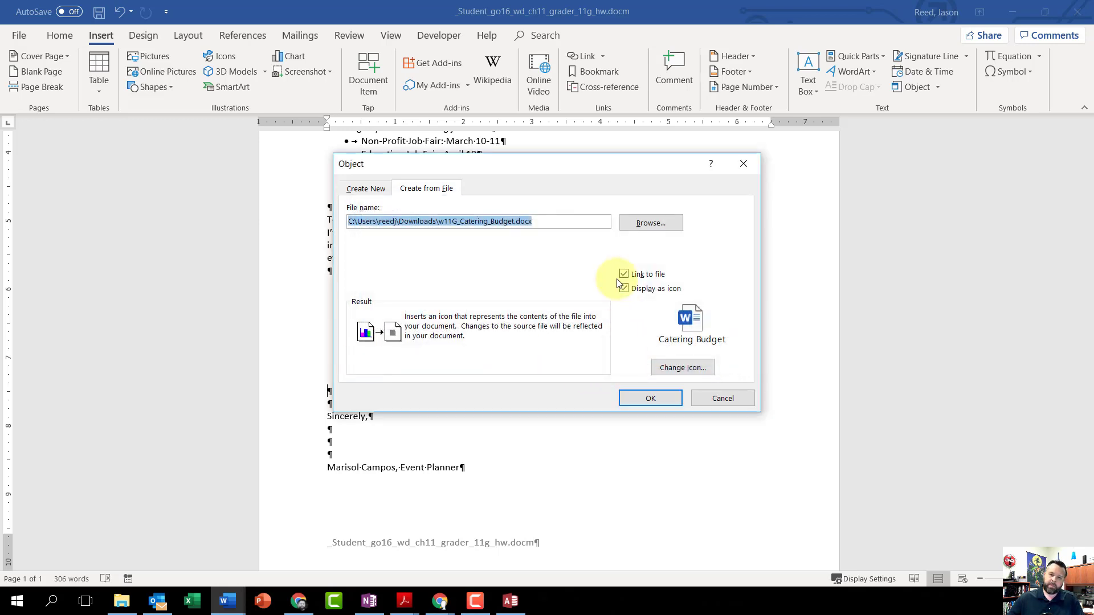
left_click(651, 399)
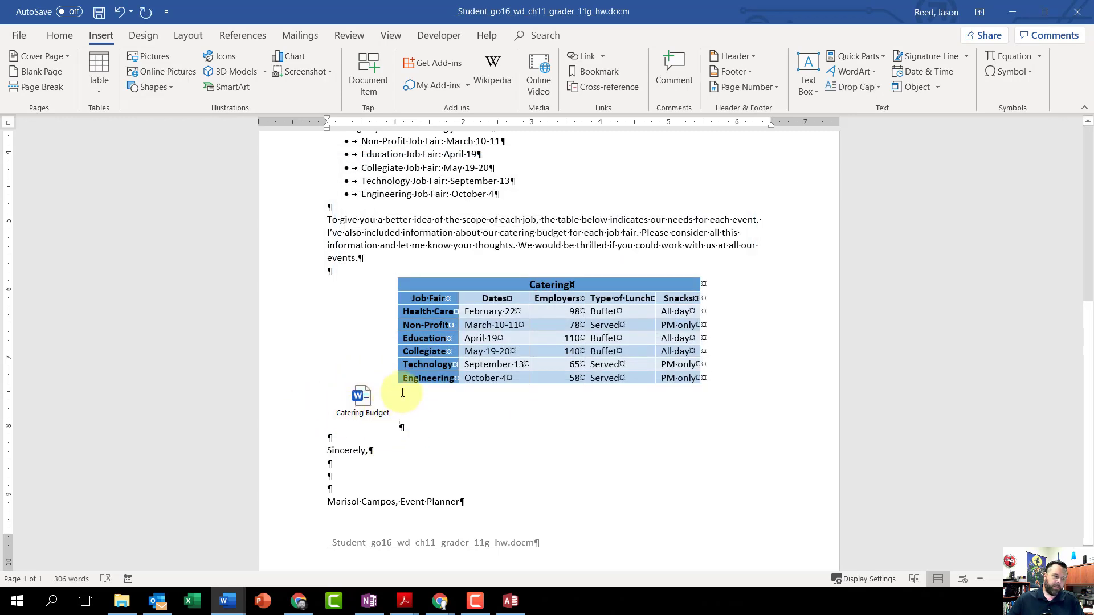
- Center the Catering Budget icon horizontally on the page
left_click(364, 403)
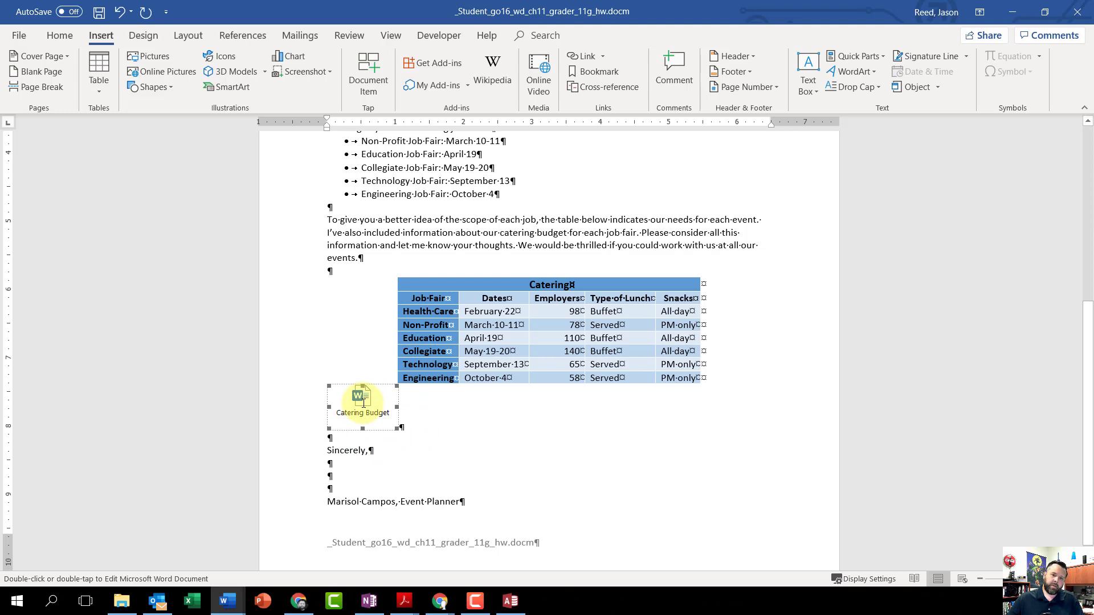
left_click(51, 35)
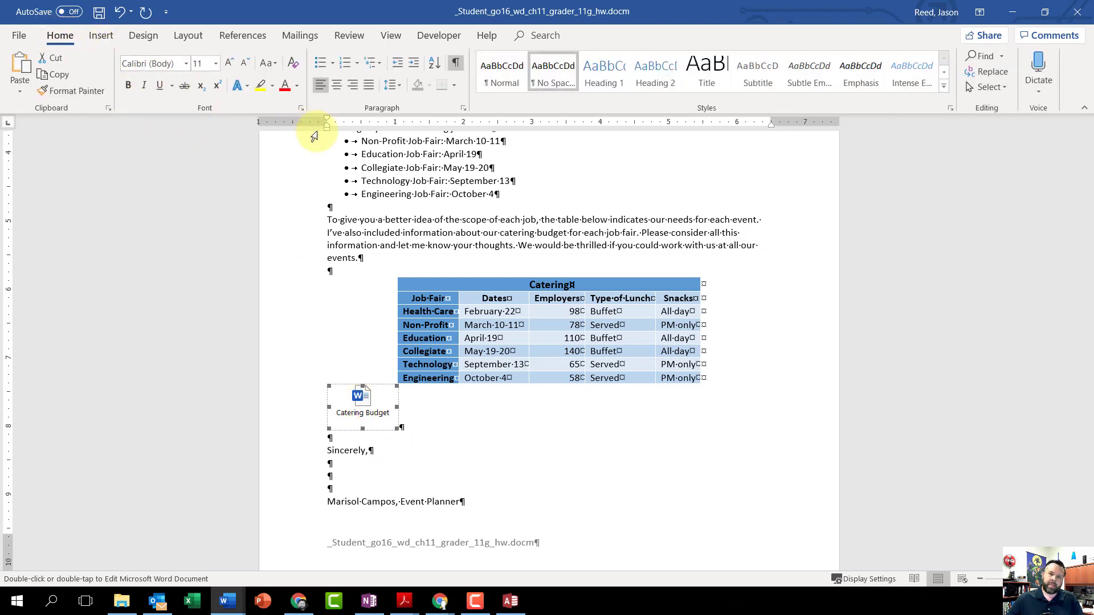
left_click(341, 86)
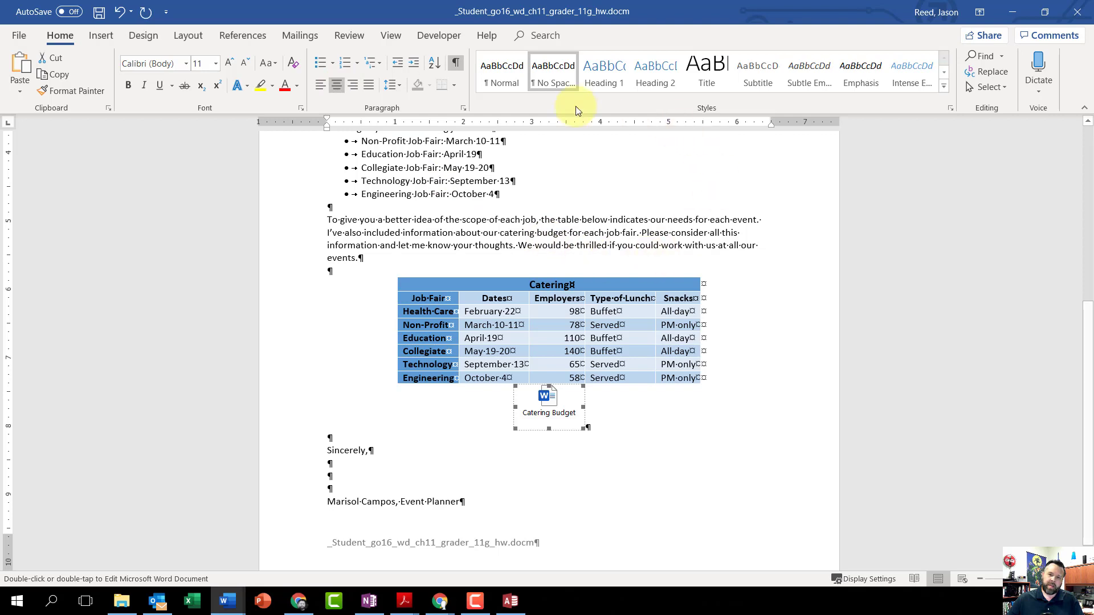
- Set Health Care's Number Attending to 100 in the document linked to the Catering Budget icon, and save and close that document
double_click(544, 400)
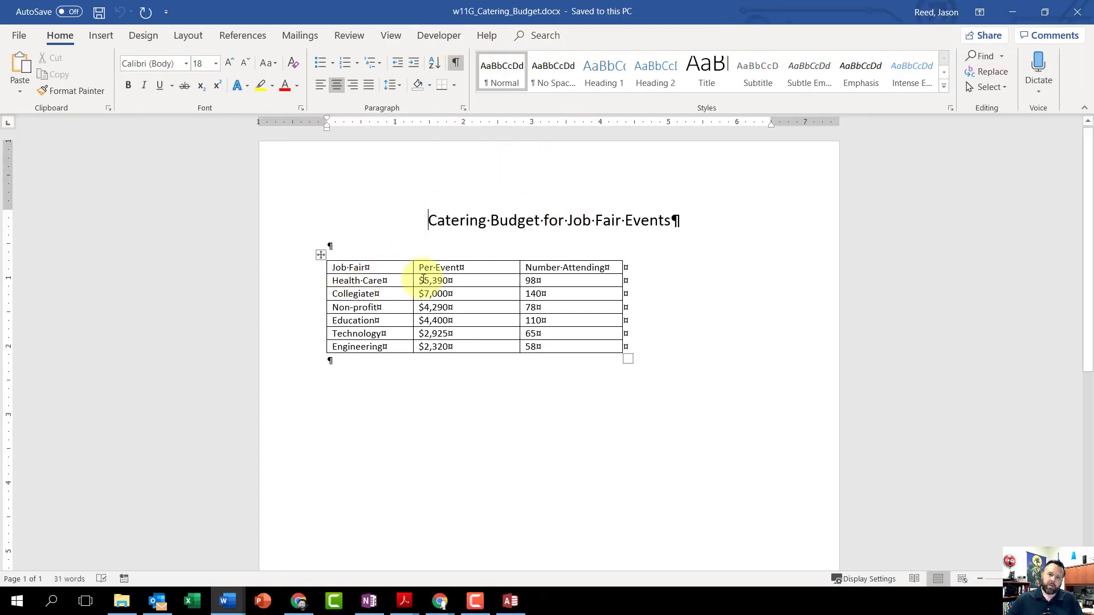
left_click_drag(521, 275, 519, 276)
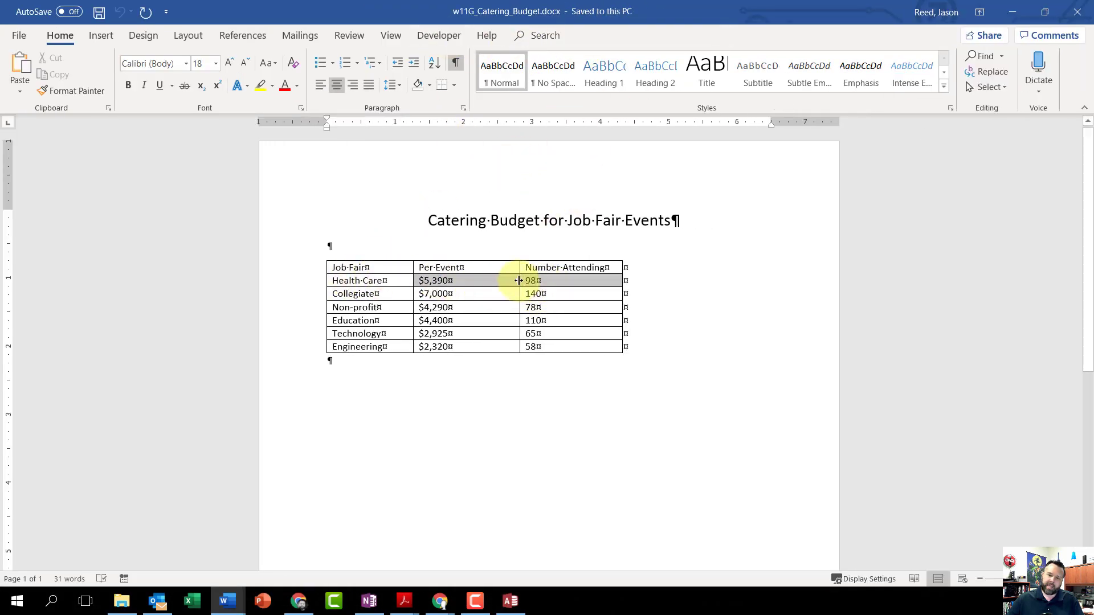
left_click(550, 283)
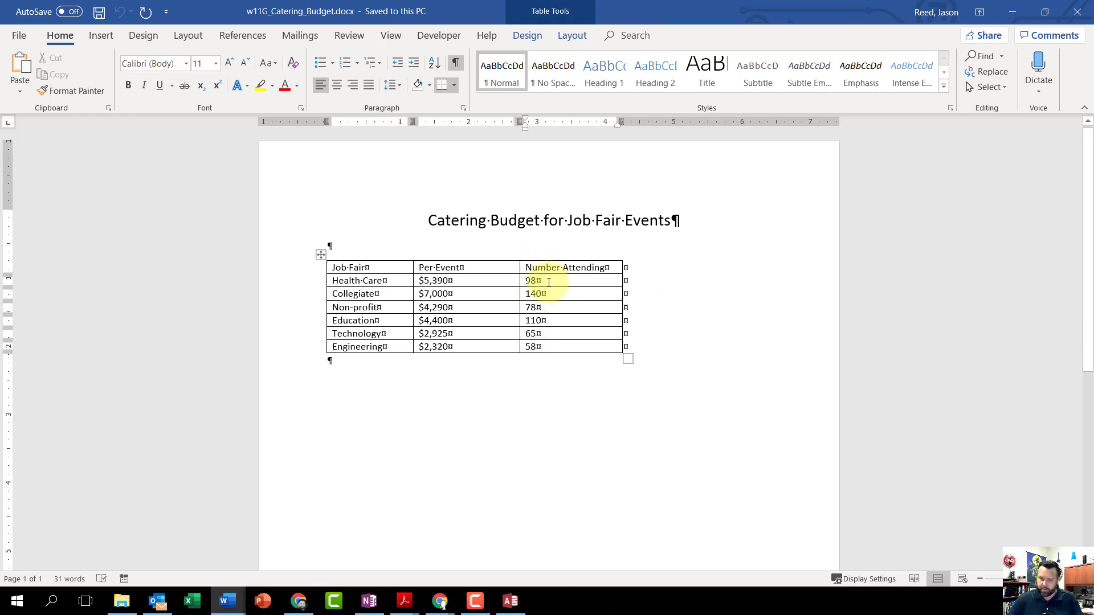
key("BackSpace")
key("BackSpace")
type("100")
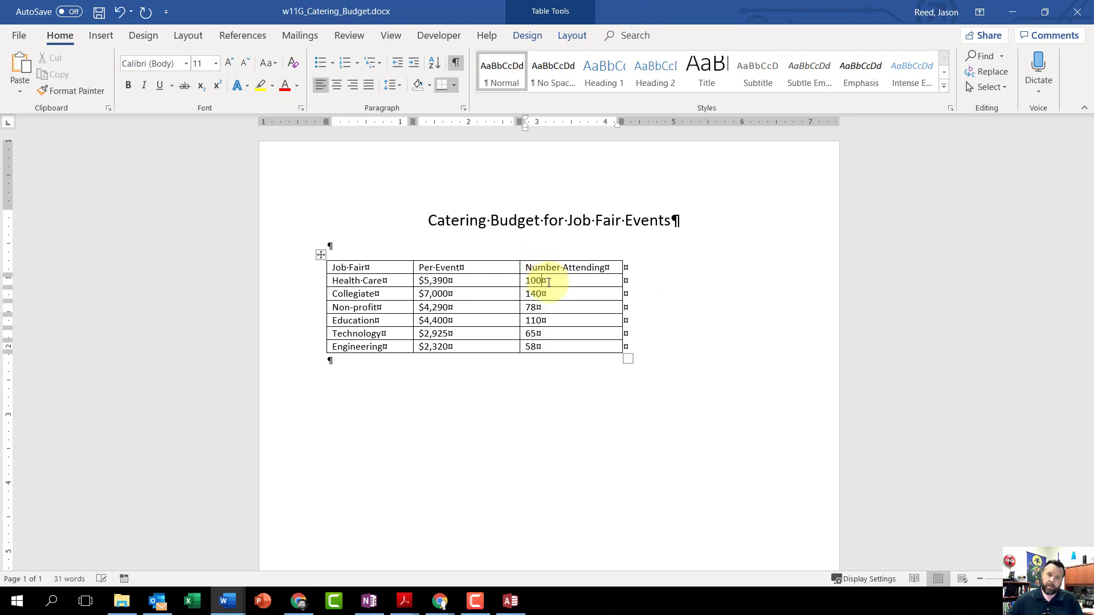
left_click(99, 13)
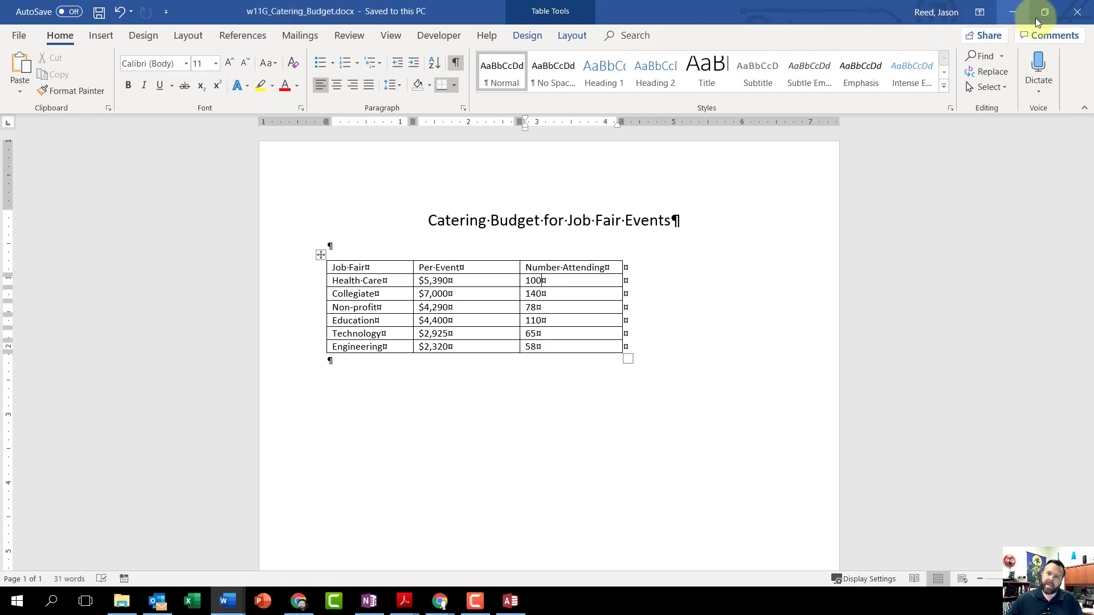
left_click(1078, 14)
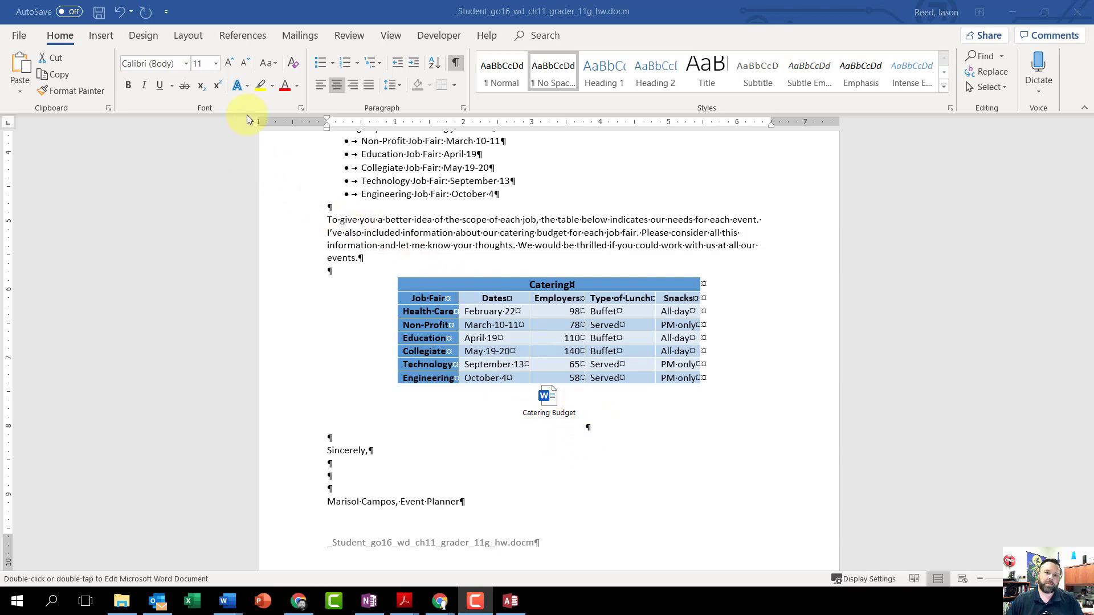
- Open the Format_Table macro for editing in the Visual Basic editor
left_click(436, 34)
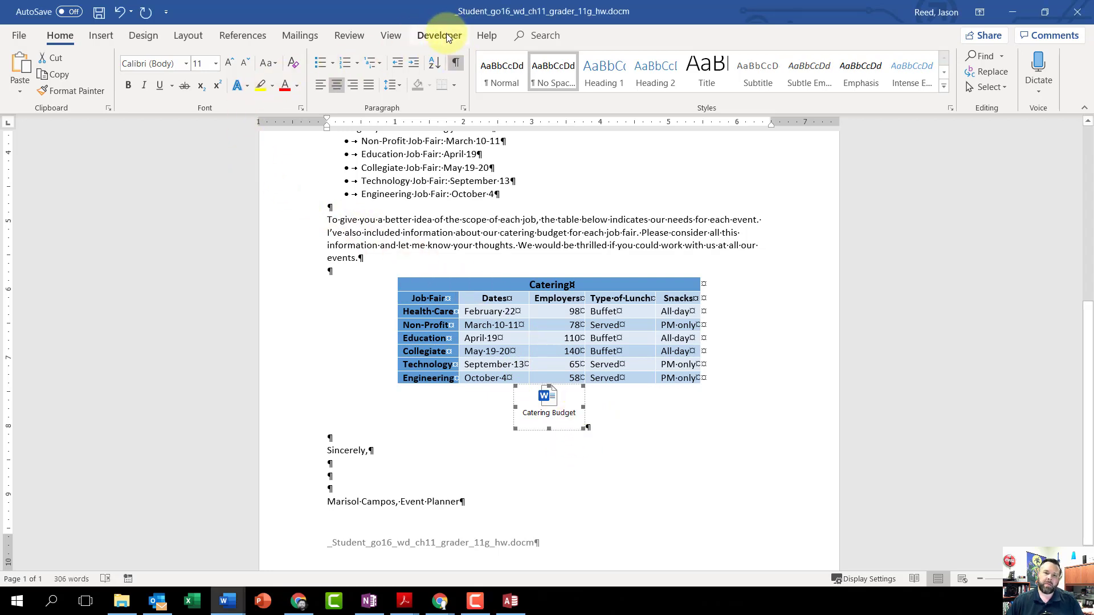
left_click(446, 34)
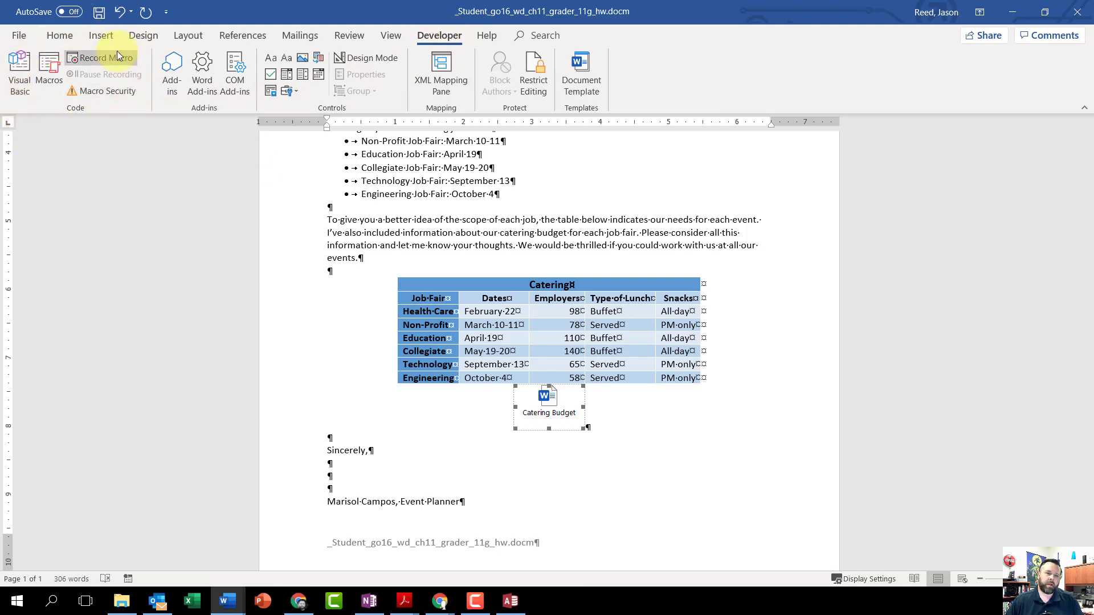
left_click(49, 73)
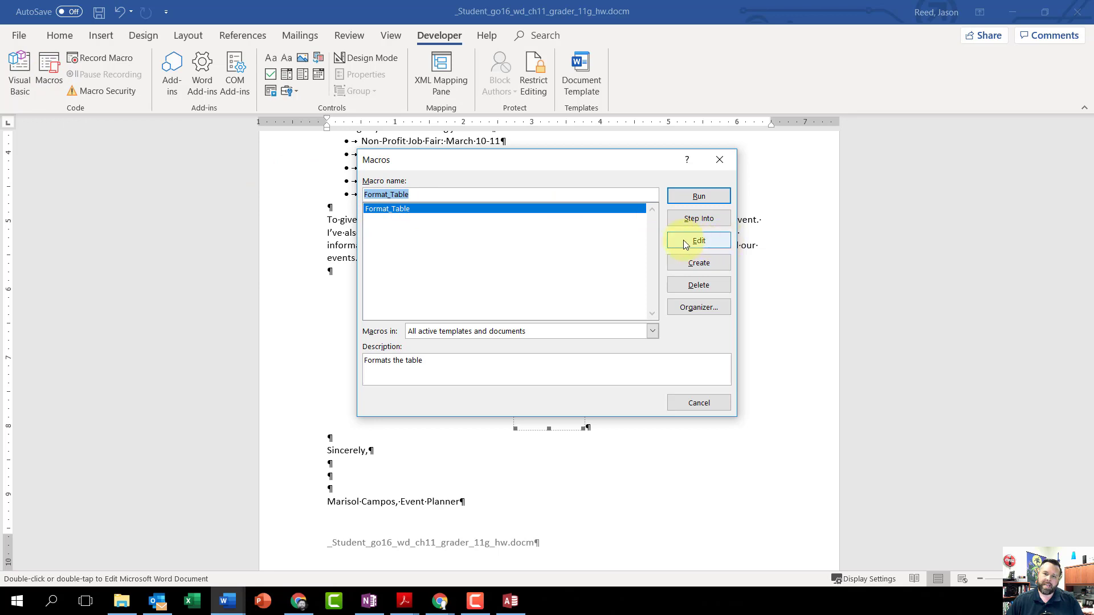
left_click(713, 242)
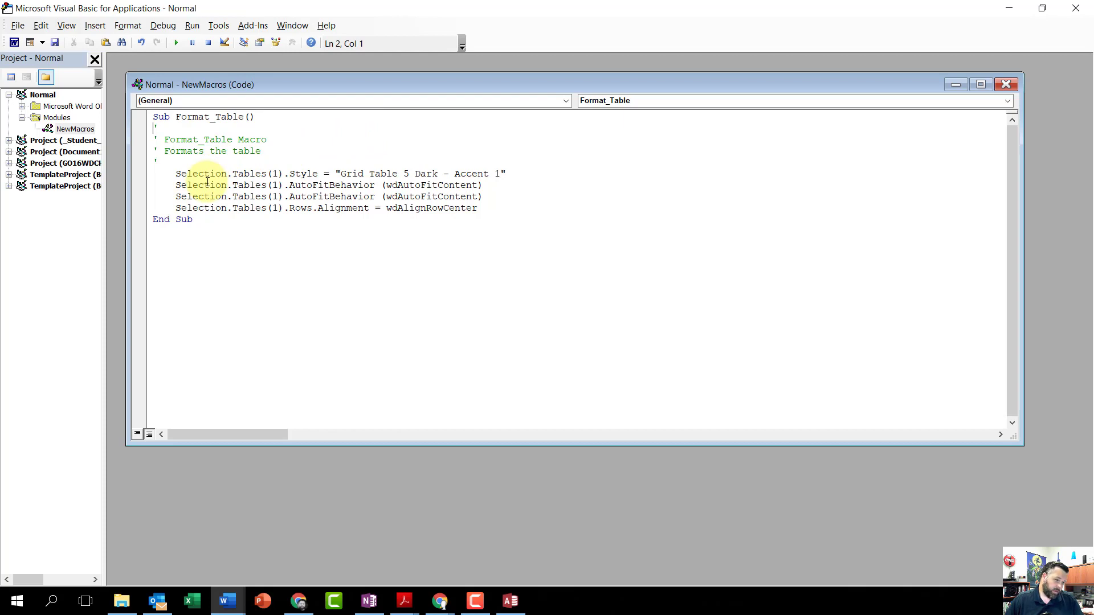
- Copy the entire Format_Table macro code, and close the code window and the Visual Basic editor
key("ctrl+a")
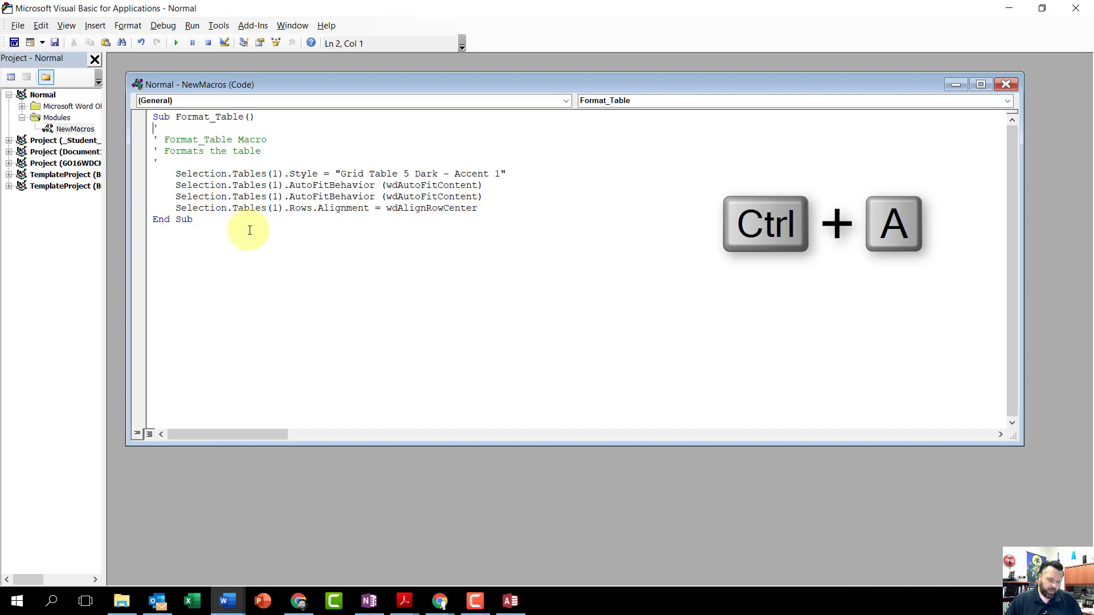
key("ctrl+a")
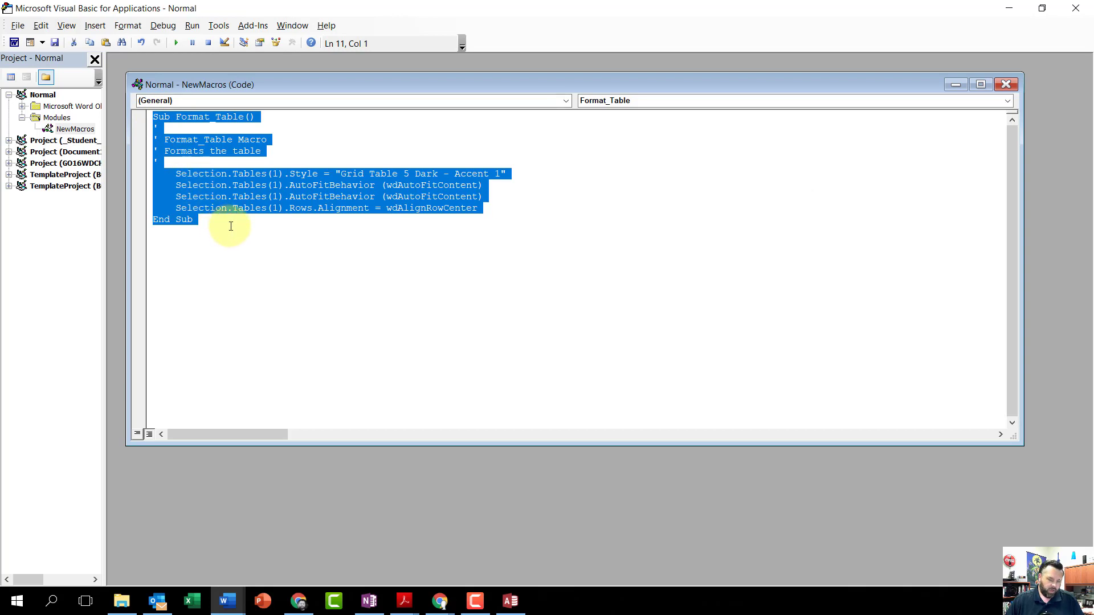
key("ctrl+c")
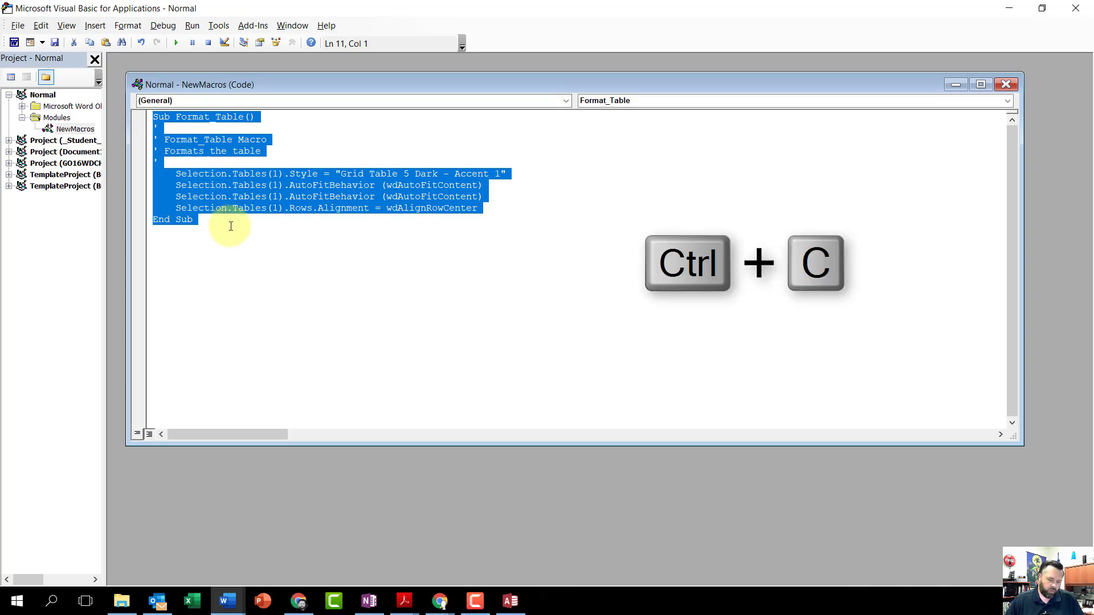
right_click(223, 188)
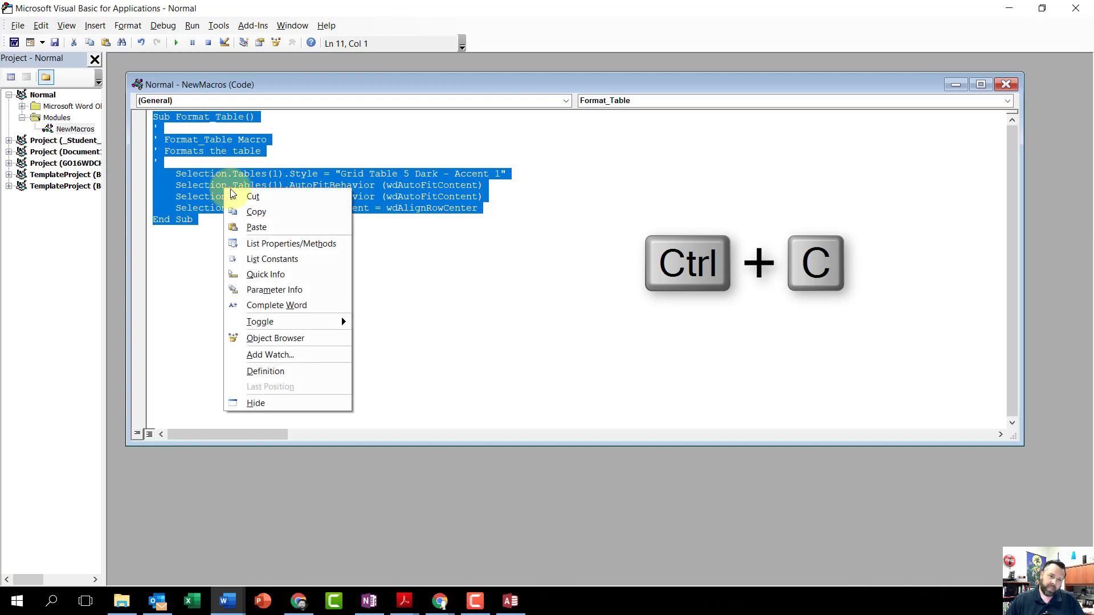
left_click(264, 211)
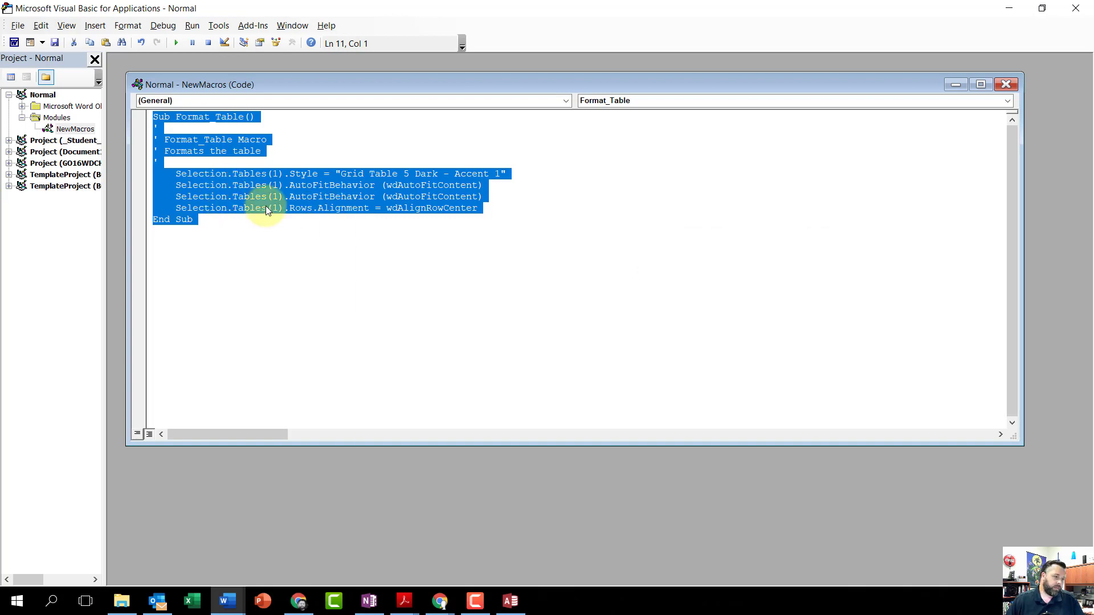
left_click(1007, 86)
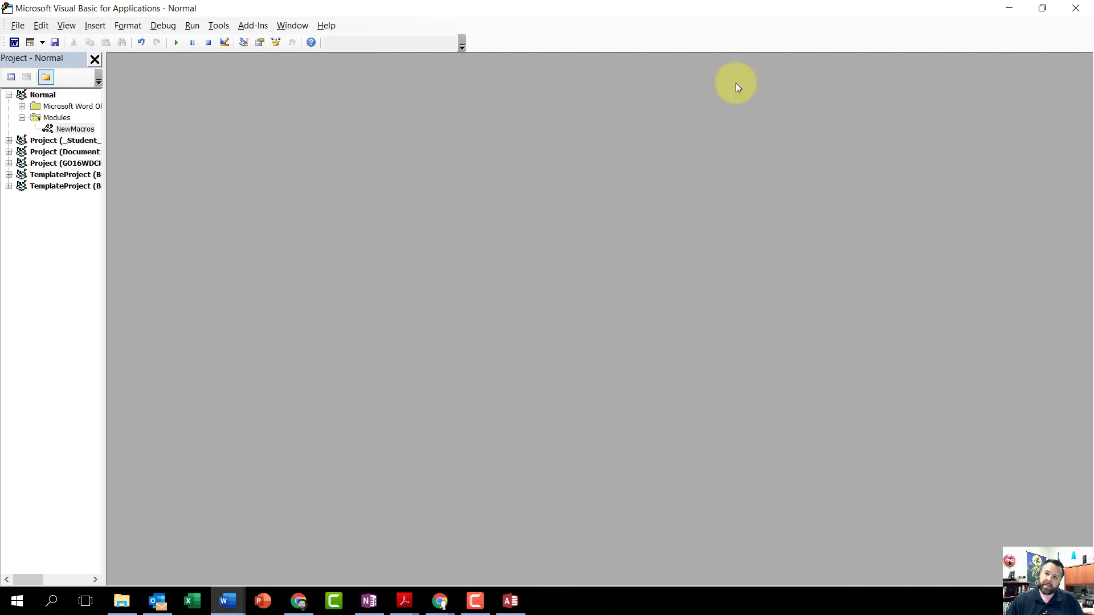
left_click(1077, 8)
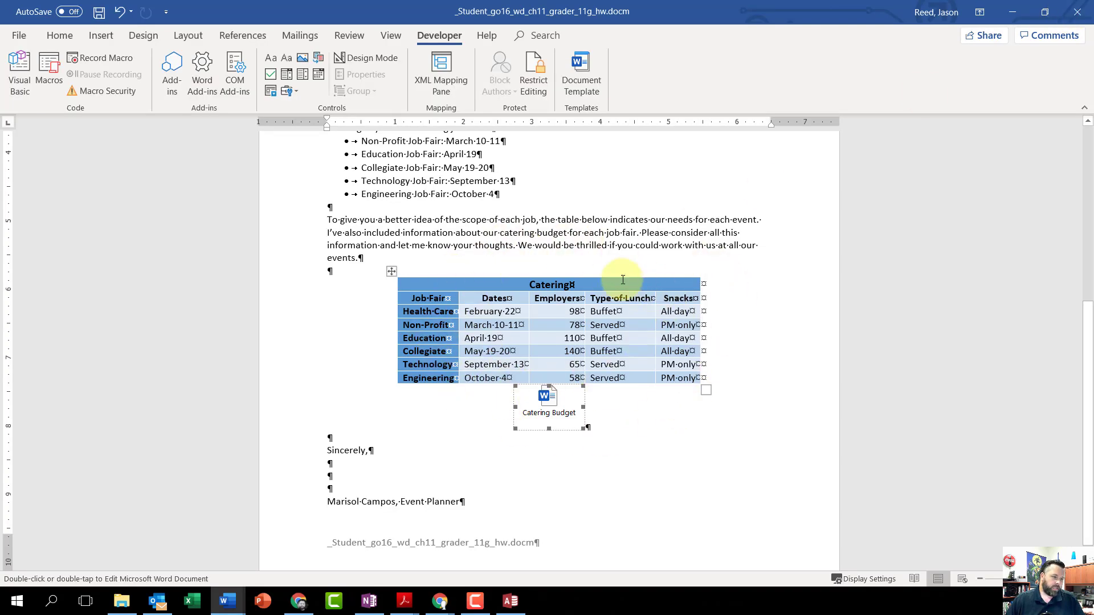
- Insert a page break at the end of the letter and paste the copied macro code on the new page
key("ctrl+End")
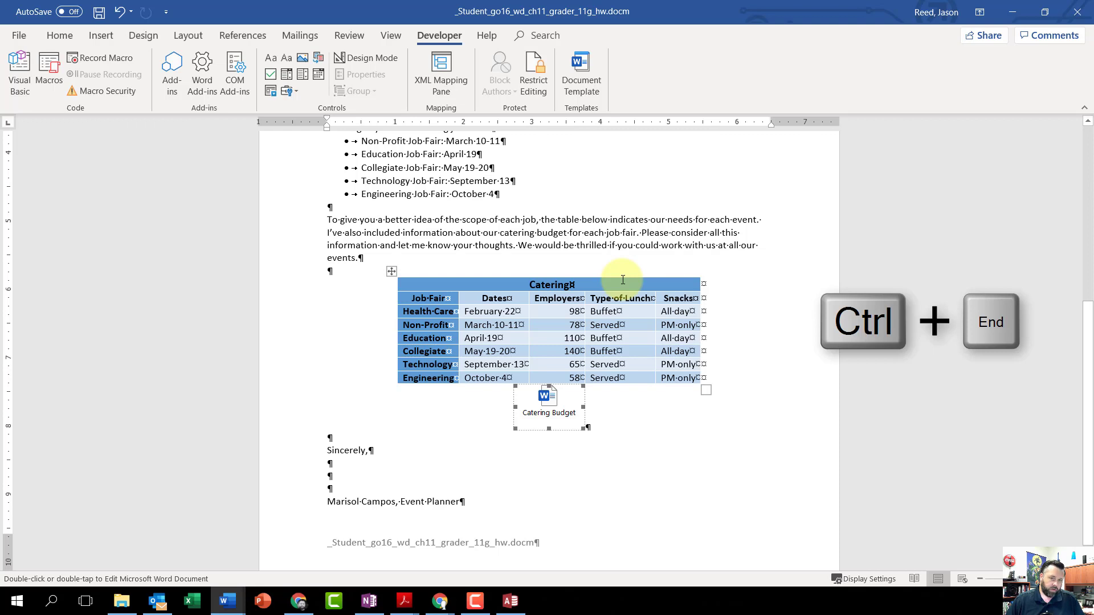
key("ctrl+End")
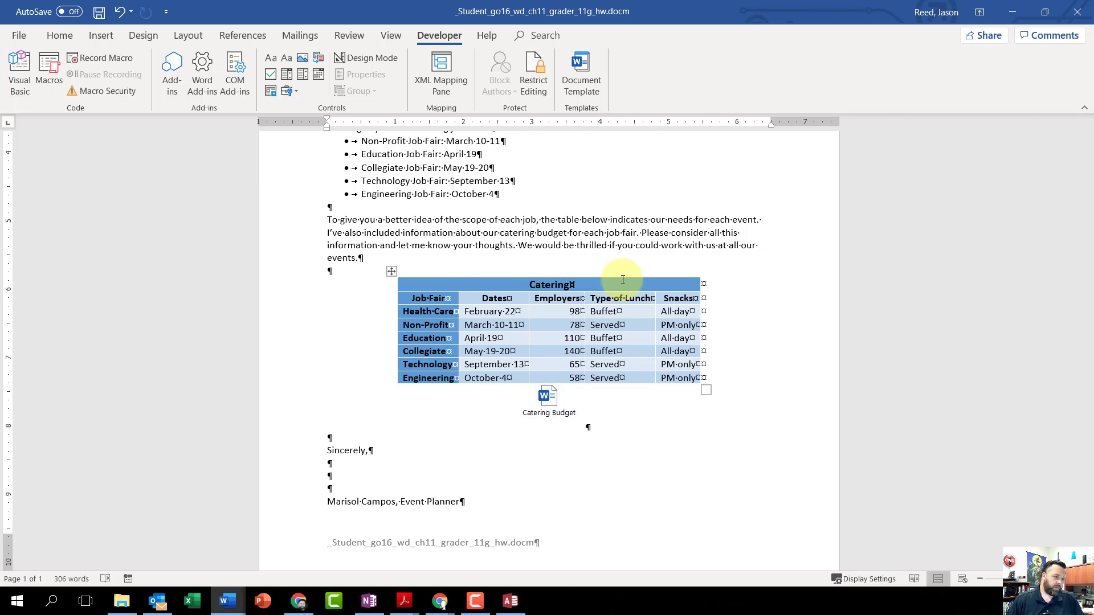
key("ctrl+Return")
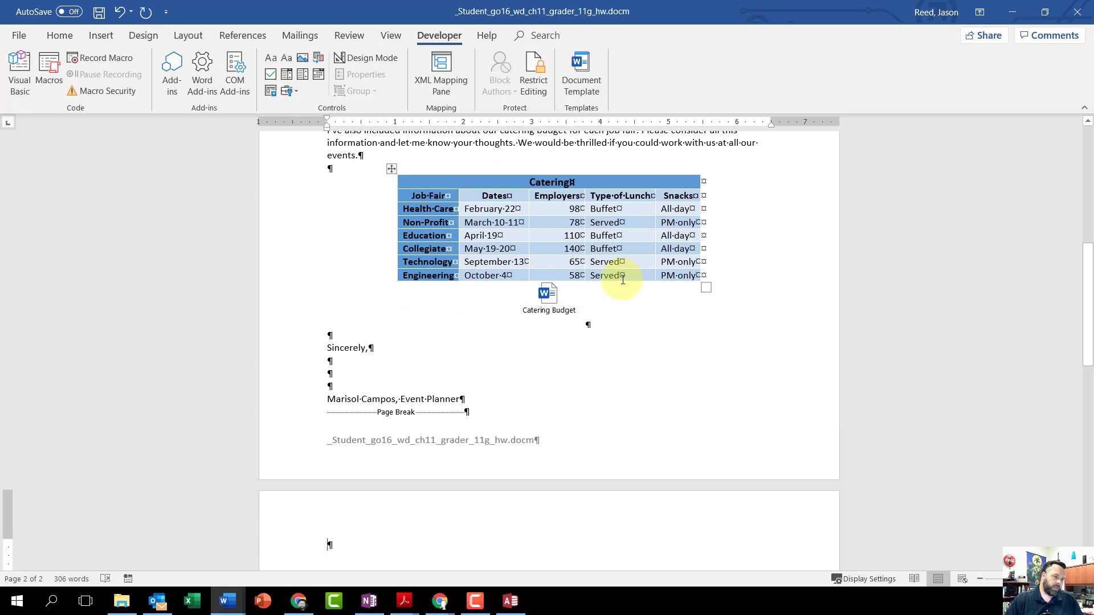
key("ctrl+v")
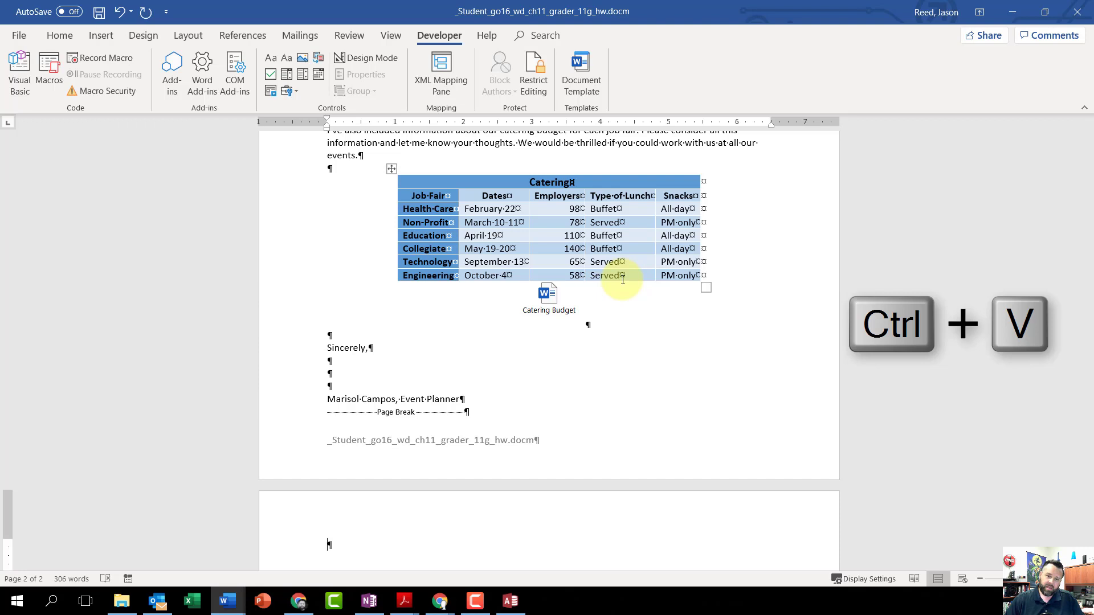
key("ctrl+v")
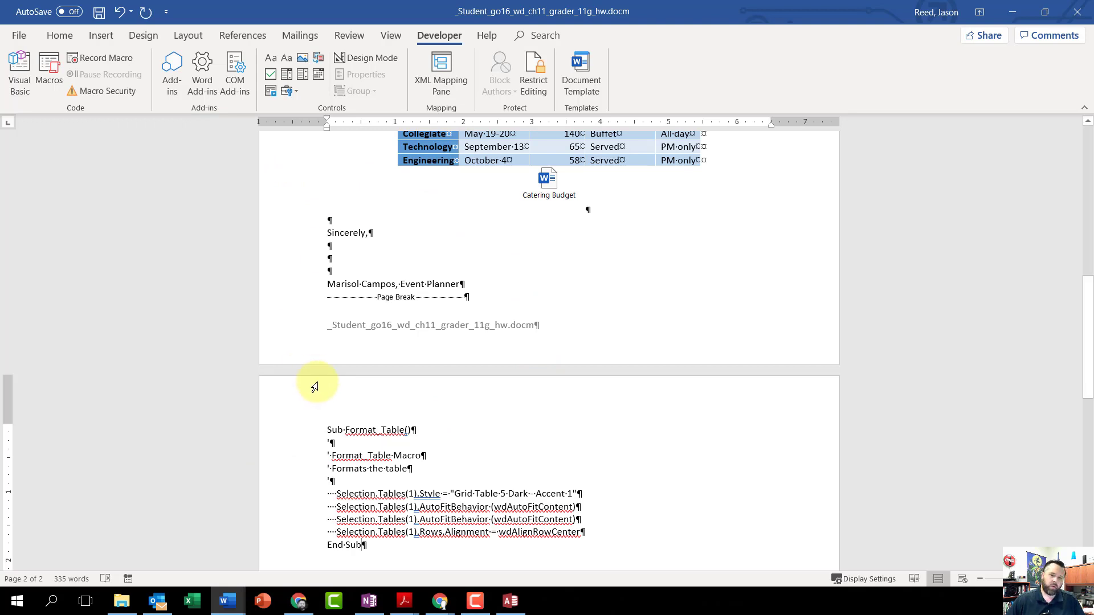
- Delete the Format_Table macro from the available macros and confirm the deletion
left_click(53, 69)
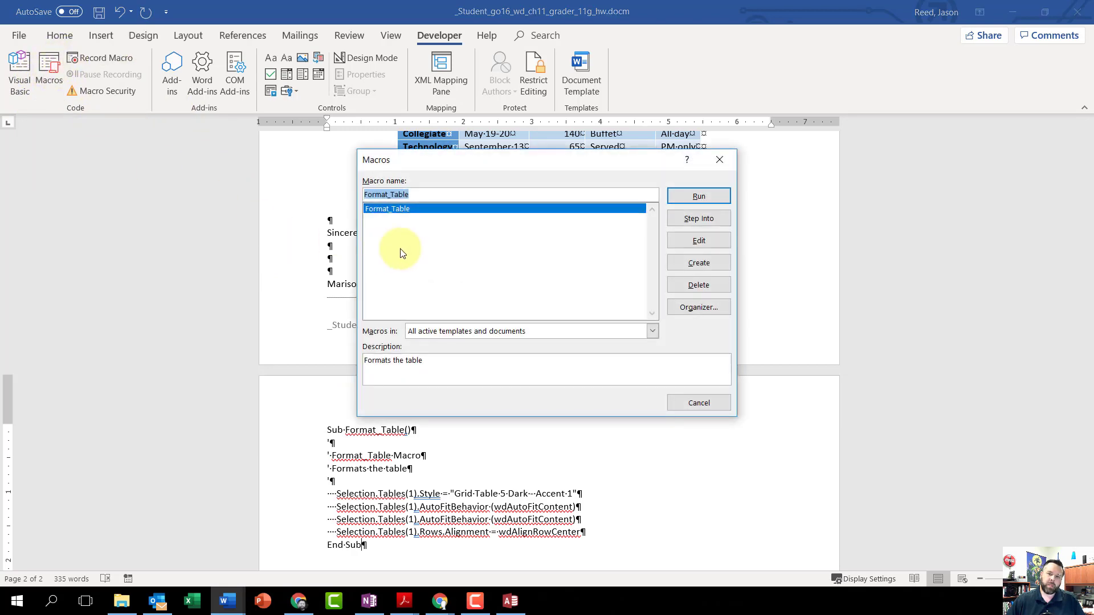
left_click(410, 208)
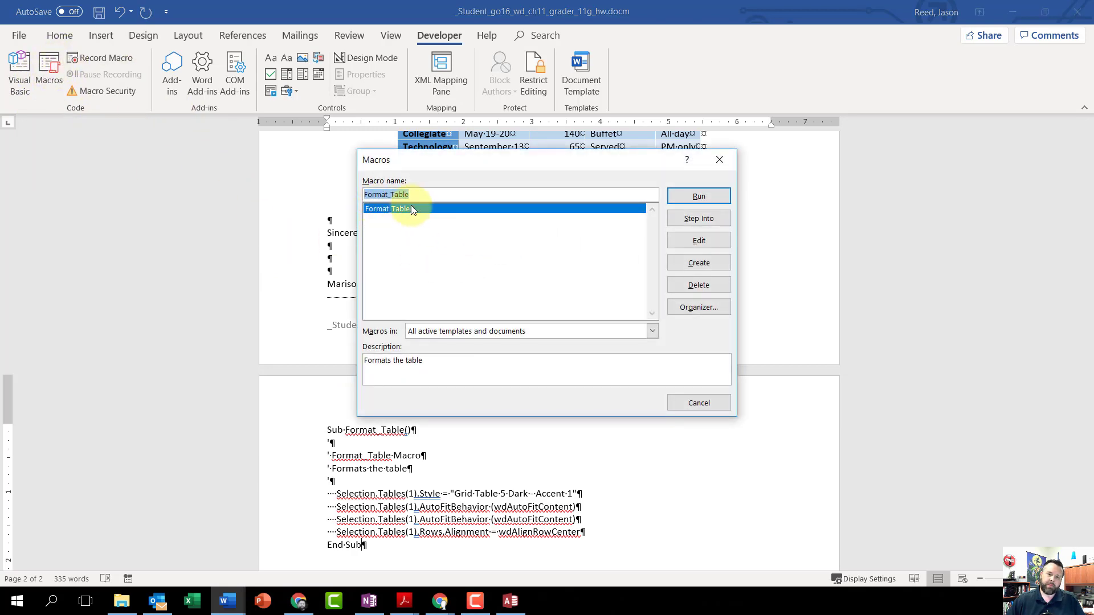
left_click(699, 288)
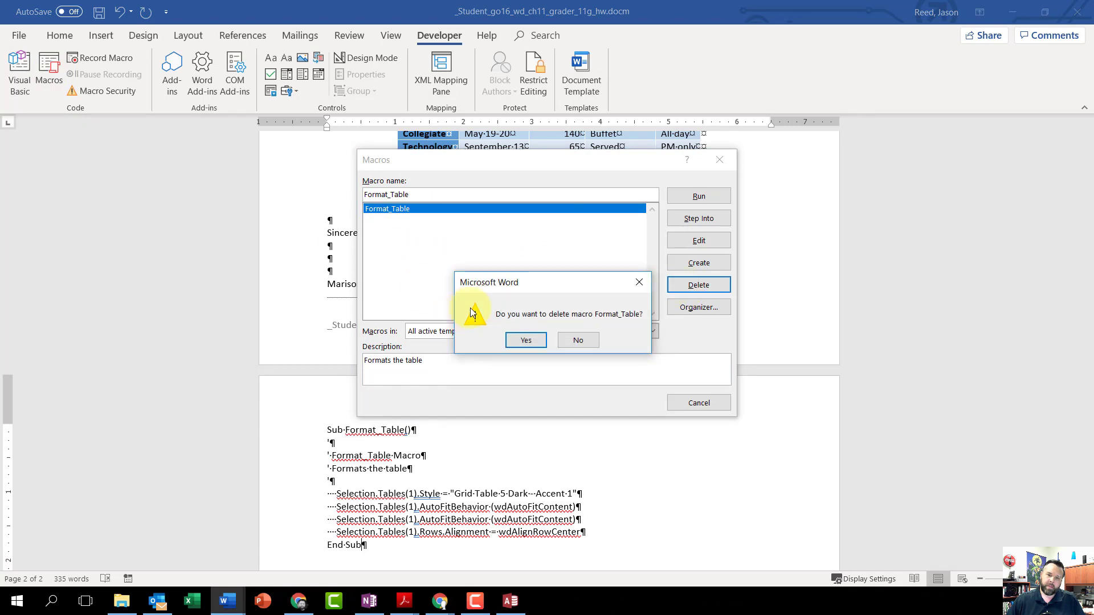
left_click(525, 341)
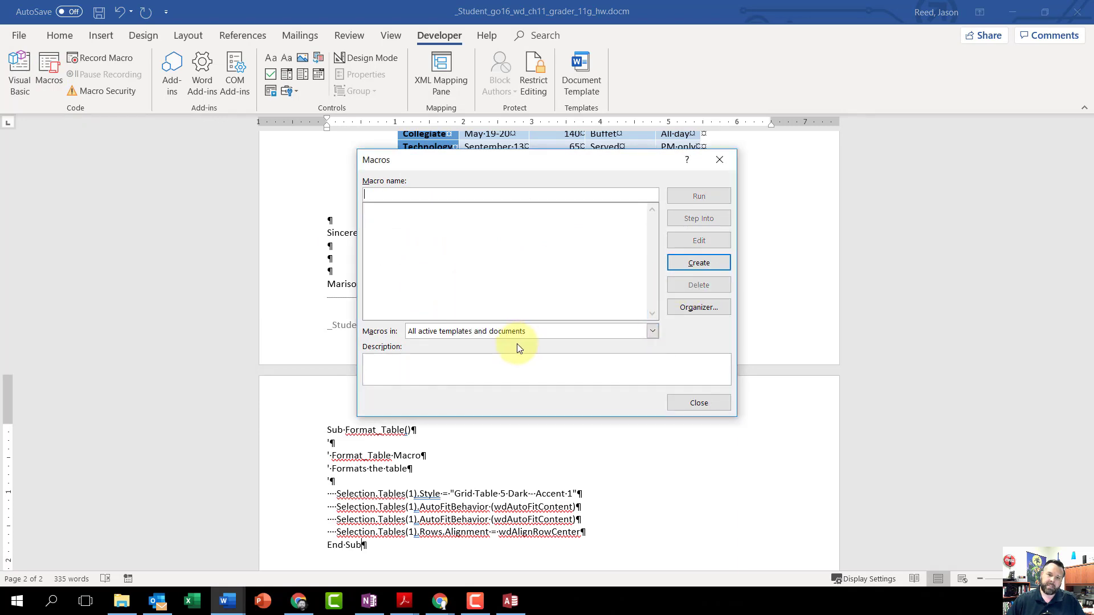
left_click(711, 409)
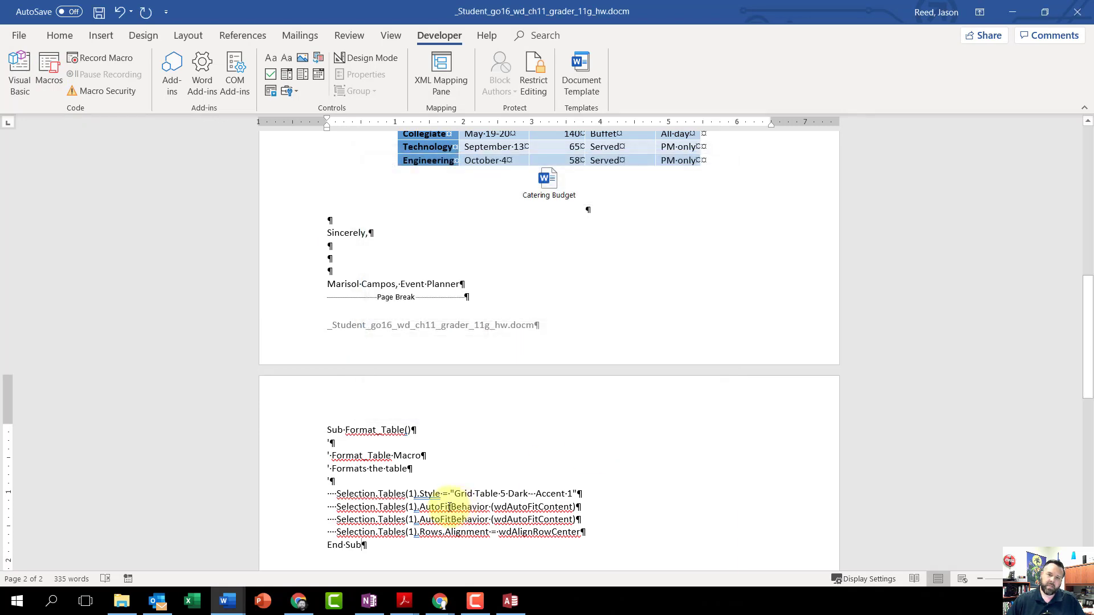
- Save the changes to the macro-enabled letter
scroll(450, 506, "up", 10)
scroll(450, 505, "up", 3)
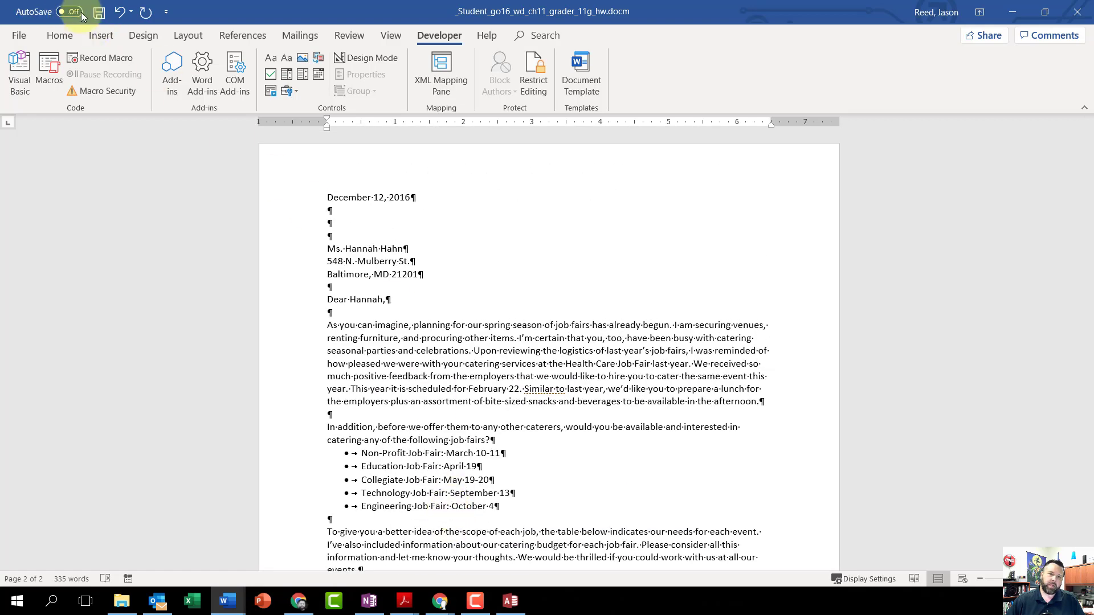
left_click(100, 12)
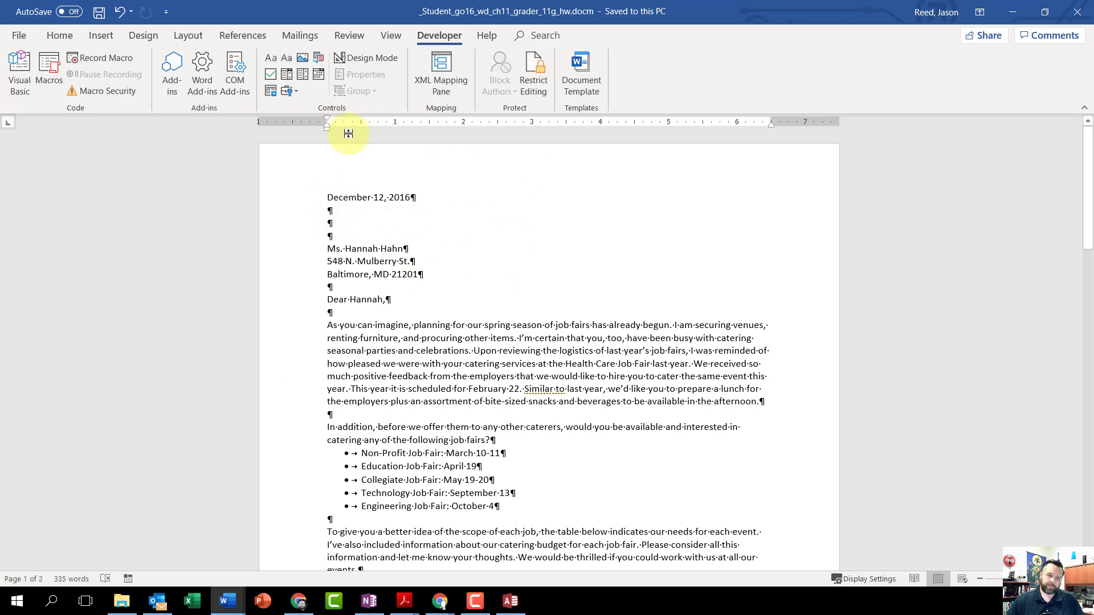
- Save the letter as a Word Document (*.docx) in Downloads under the same name, replacing the existing file, and close it
left_click(26, 39)
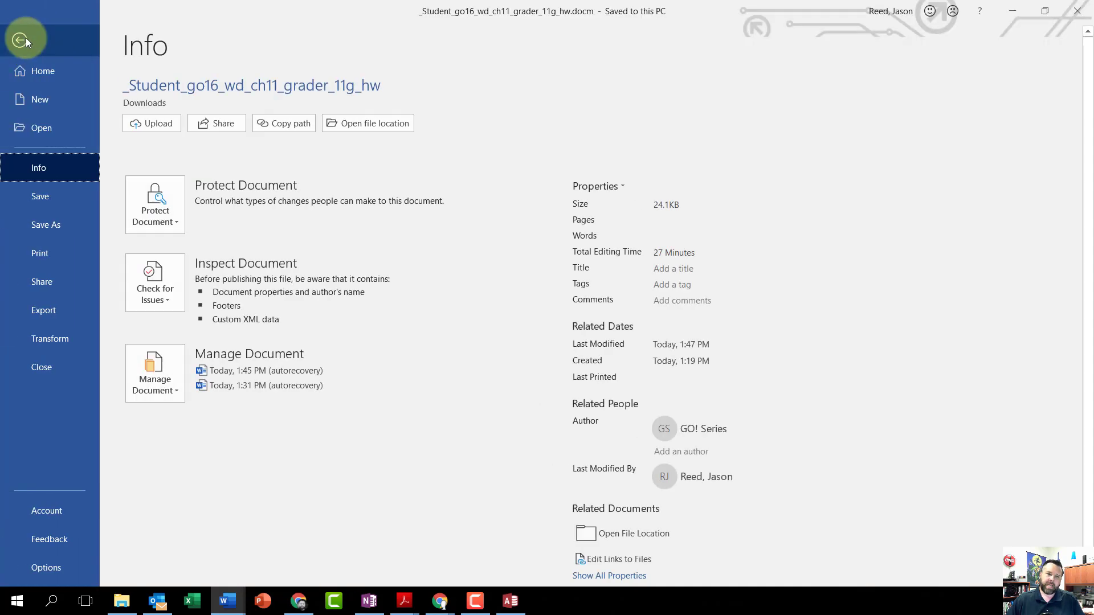
left_click(40, 226)
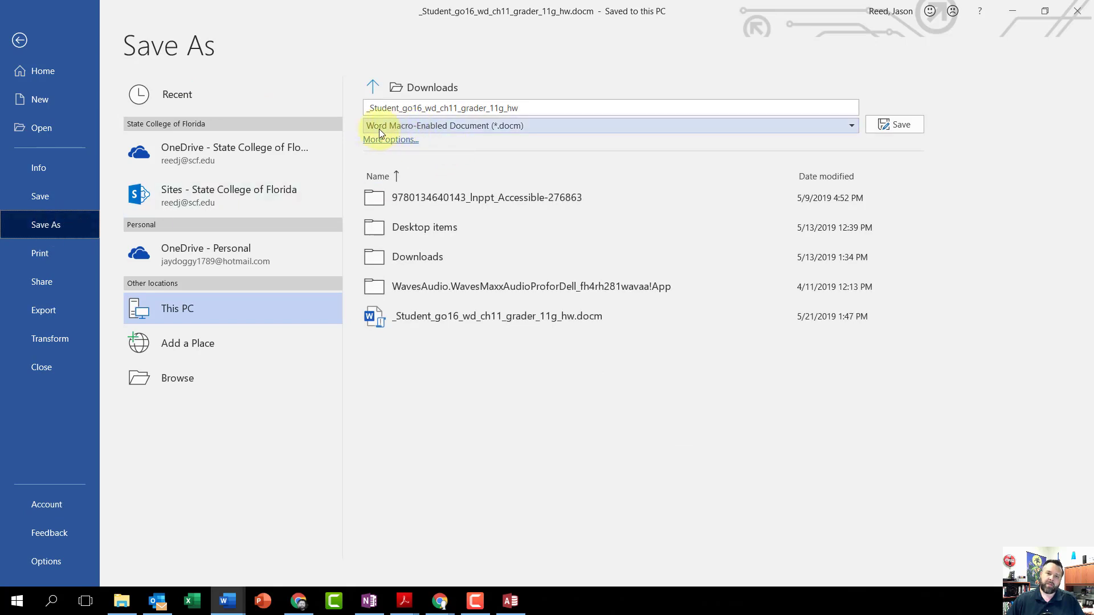
left_click(812, 126)
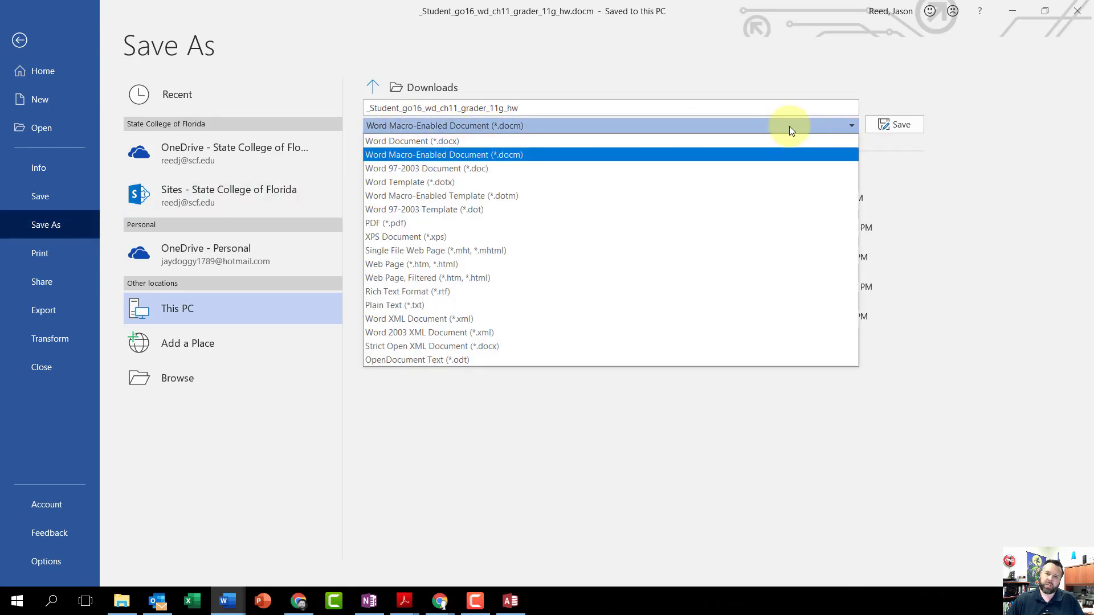
left_click(423, 142)
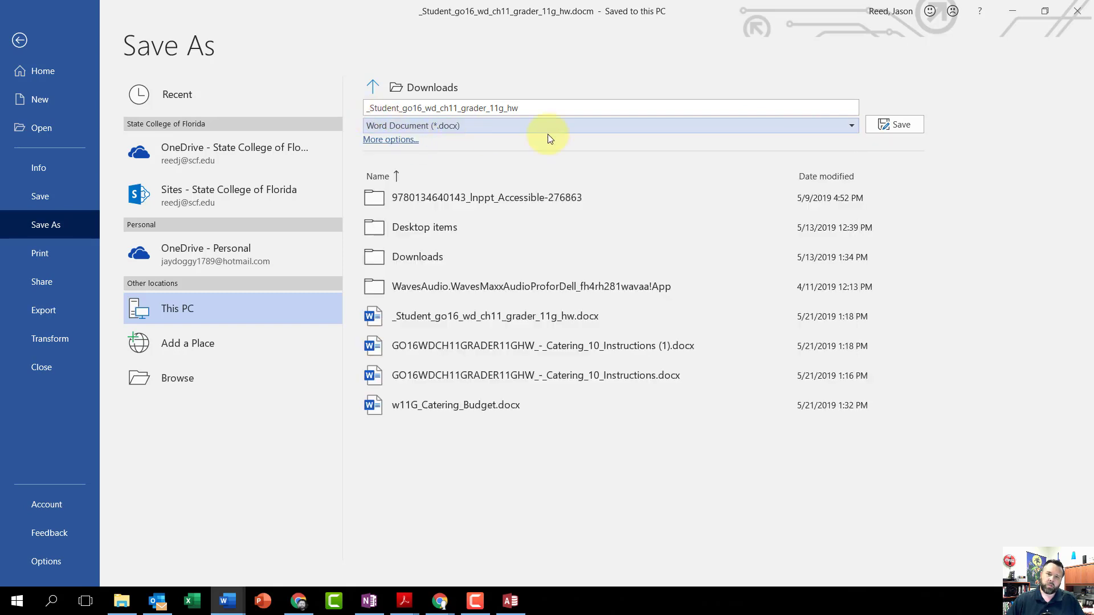
left_click(903, 128)
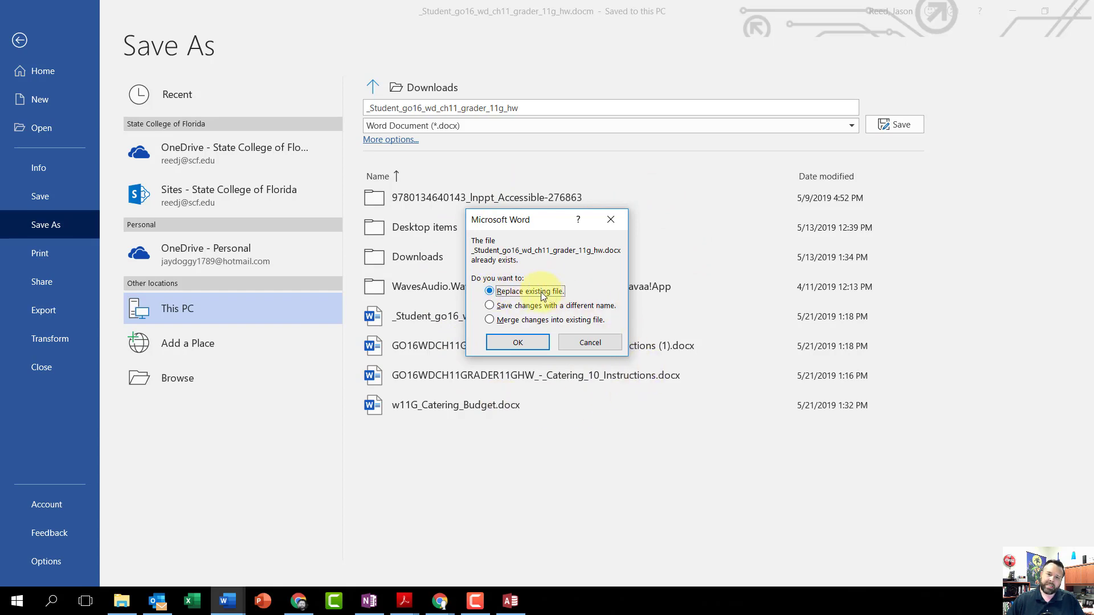
left_click(518, 343)
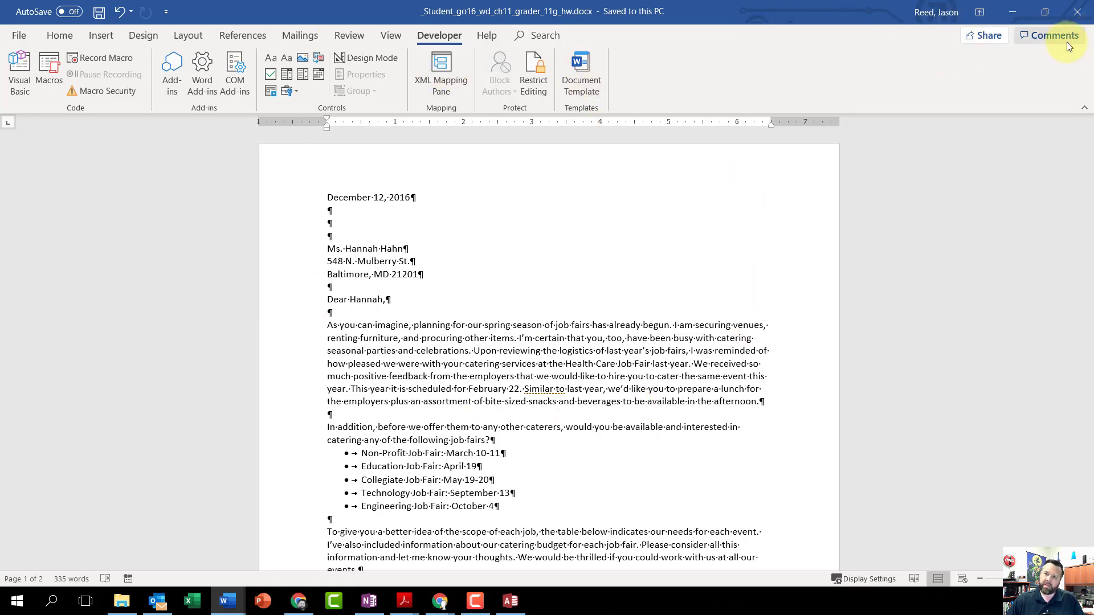
left_click(1077, 17)
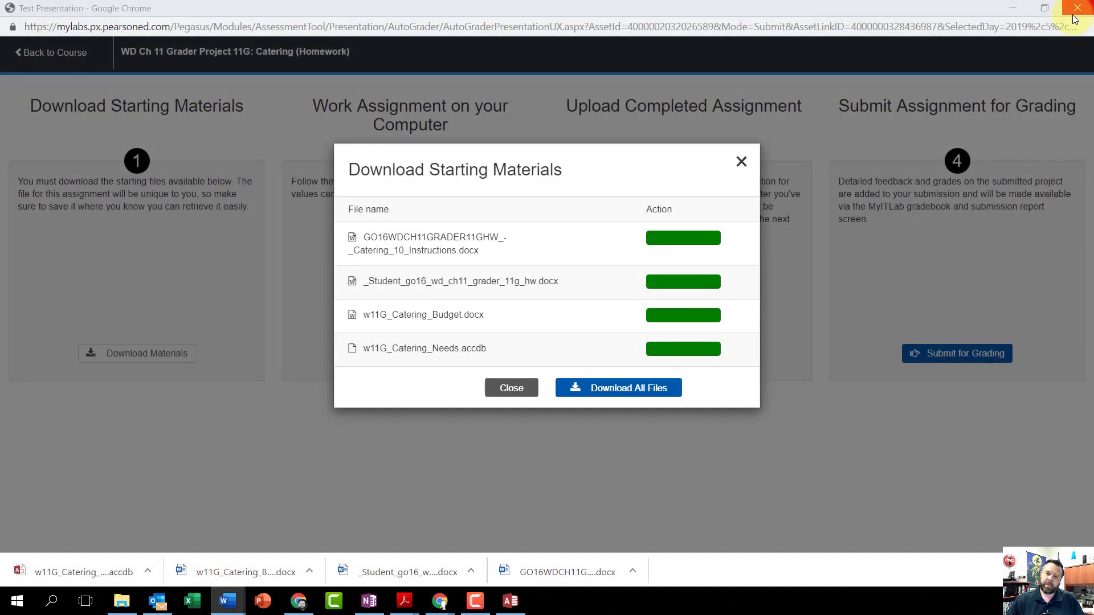
- Dismiss the starting materials dialog on the Chrome assignment page and choose _Student_go16_wd_ch11_grader_11g_hw.docx from Downloads as the completed assignment
left_click(742, 162)
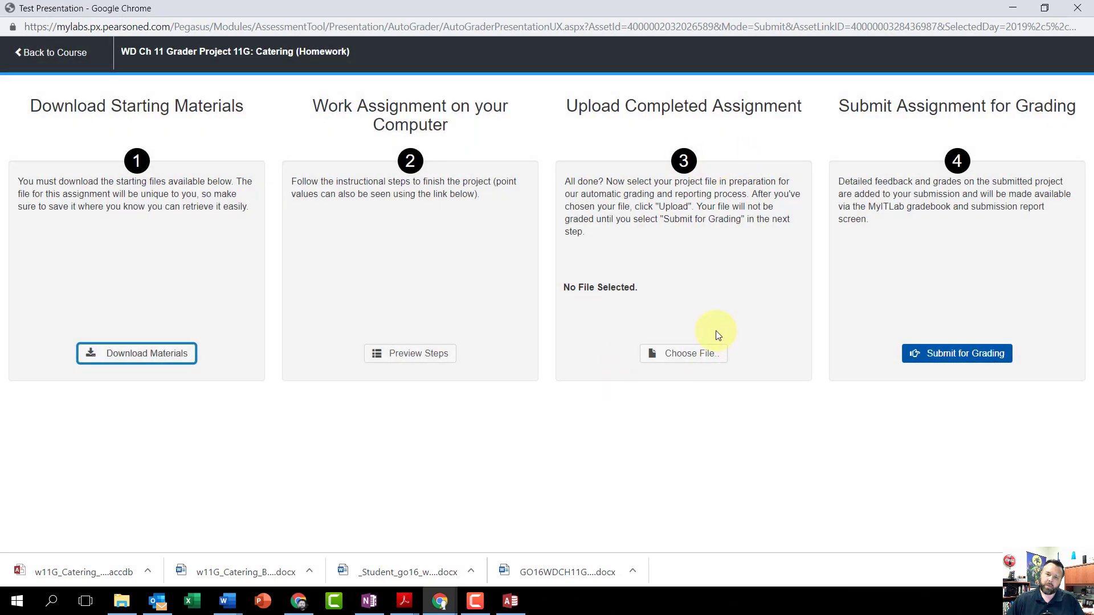
left_click(693, 354)
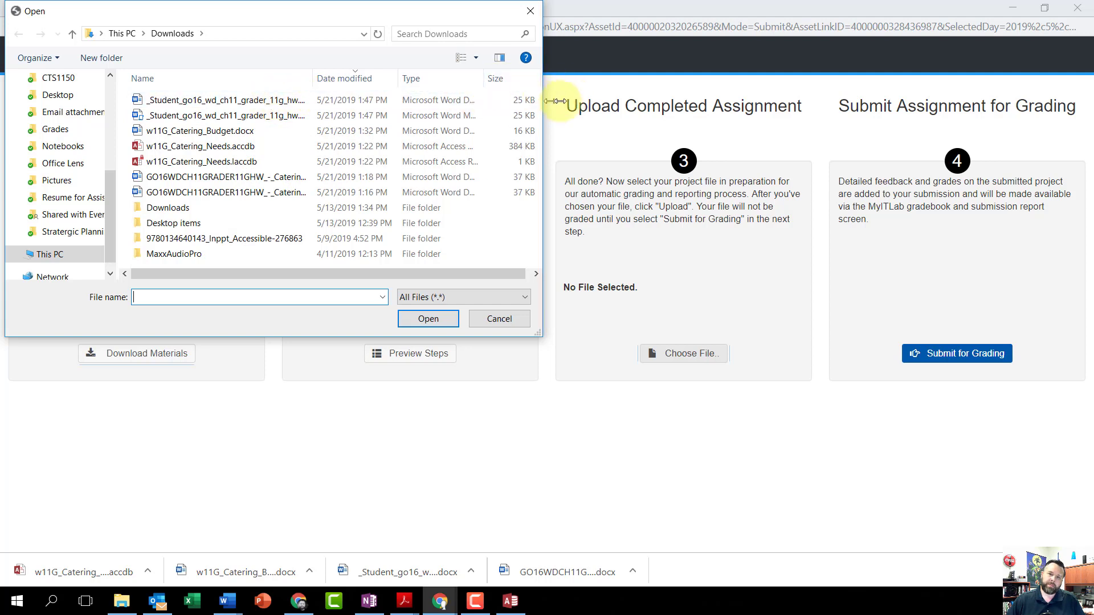
left_click_drag(542, 107, 655, 108)
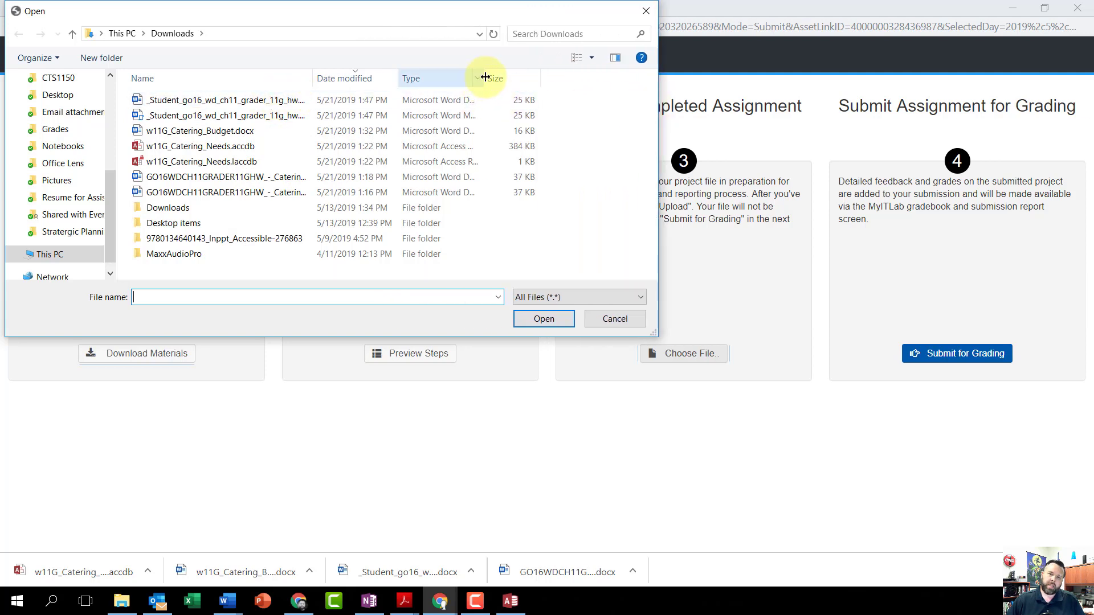
left_click_drag(485, 78, 573, 79)
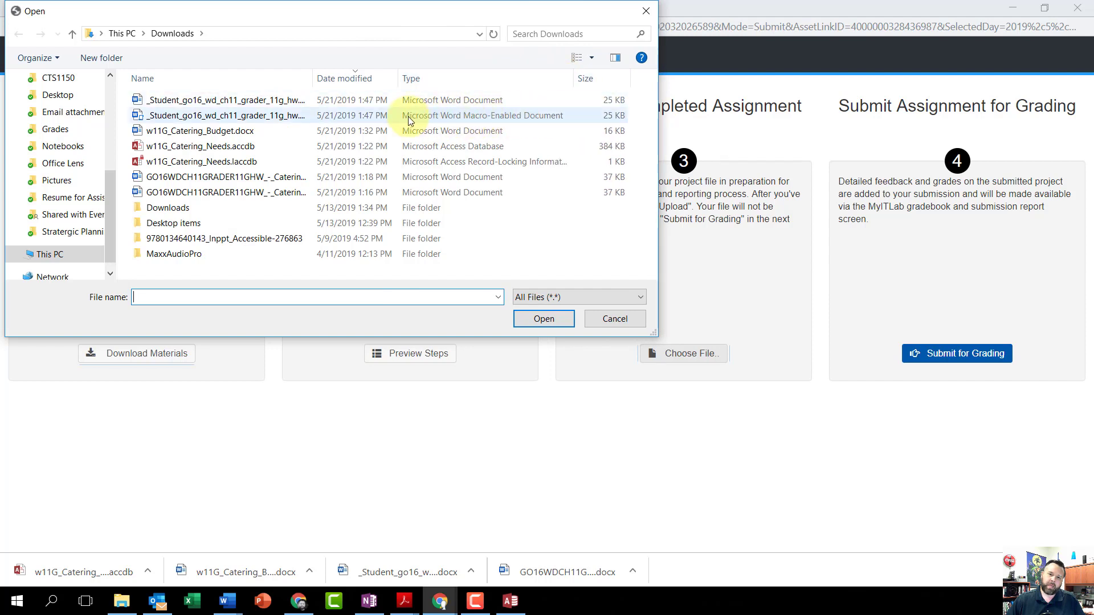
left_click(196, 100)
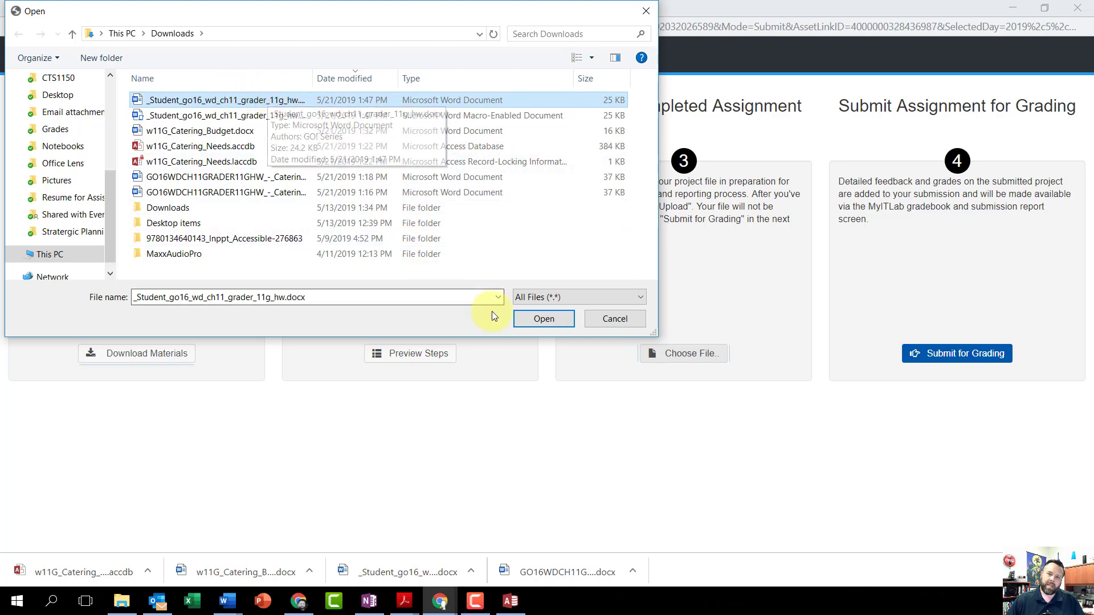
left_click(543, 319)
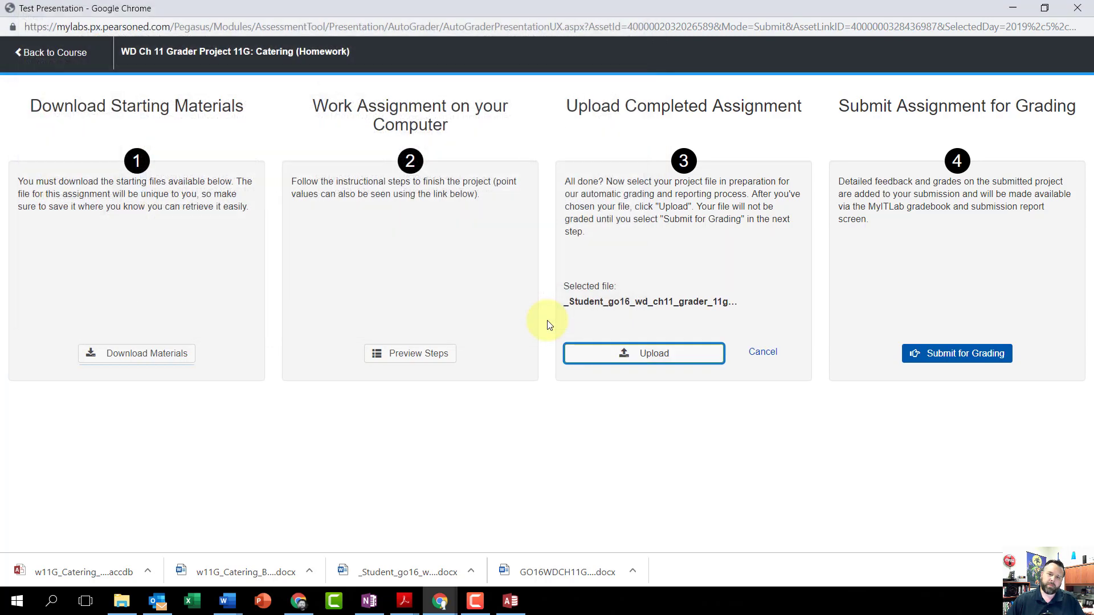
- Upload the chosen file and submit the assignment for grading
left_click(654, 354)
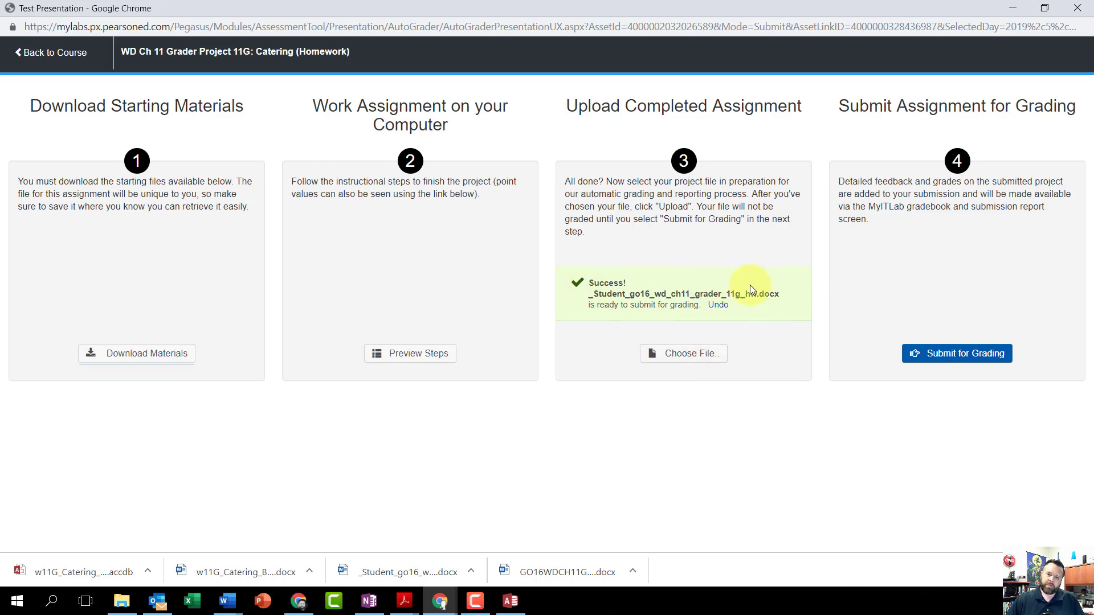
left_click(965, 354)
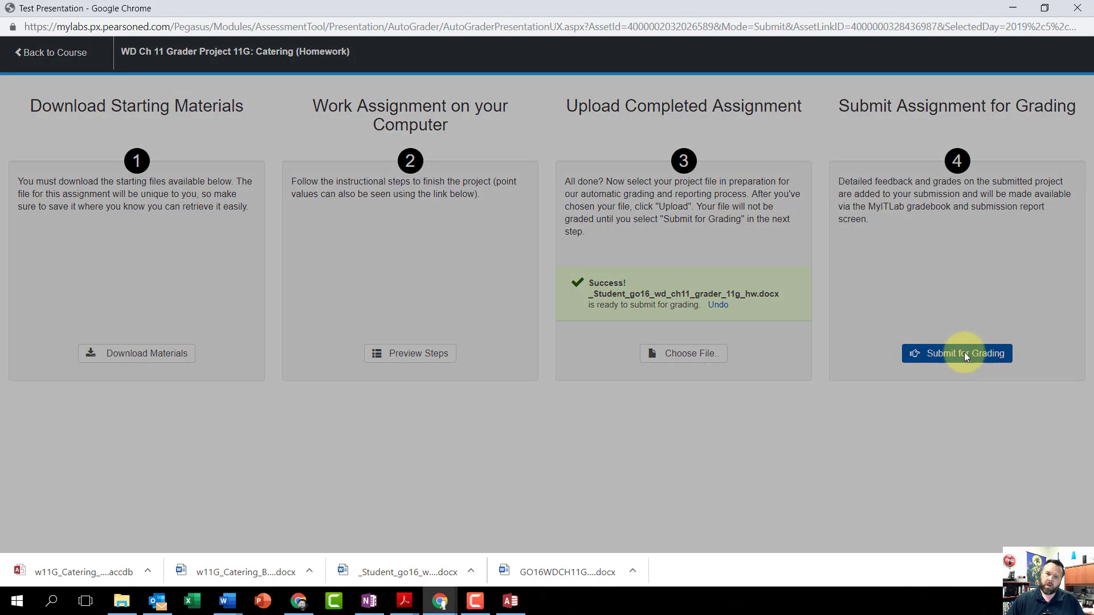
left_click(564, 319)
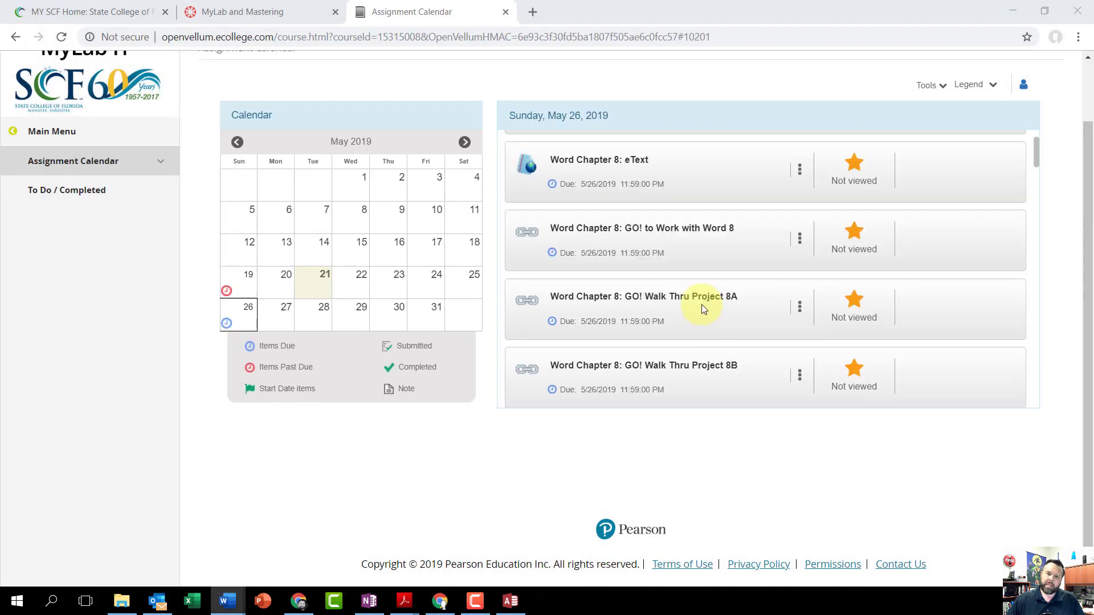
- View the submissions for WD Ch 11 Grader Project 11G: Catering (Homework) and examine the score card detail of the 5/21/2019 attempt
scroll(702, 308, "down", 20)
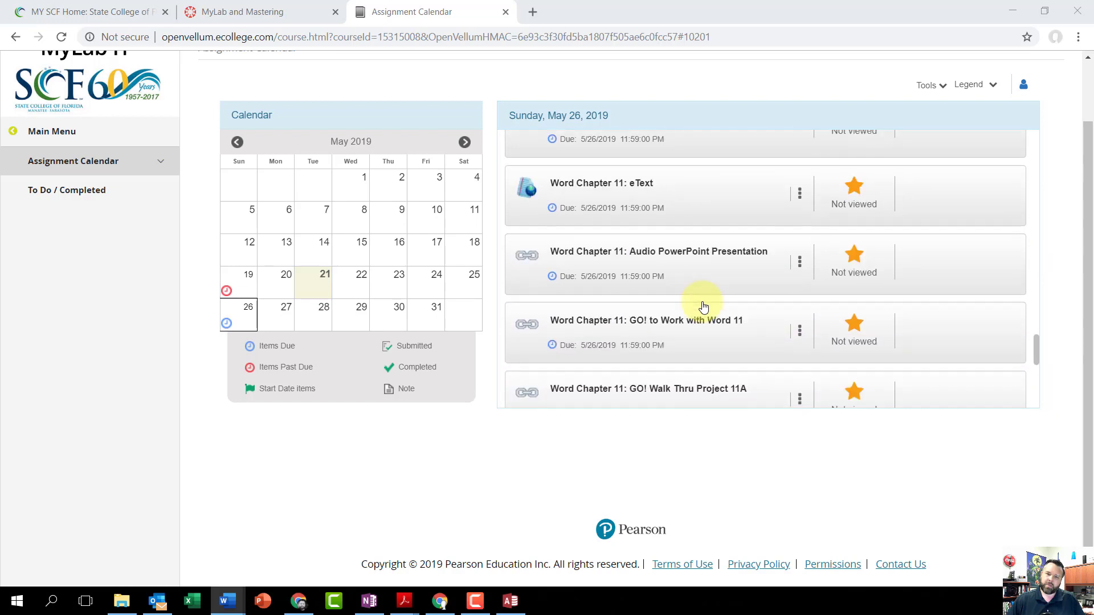
scroll(702, 308, "down", 7)
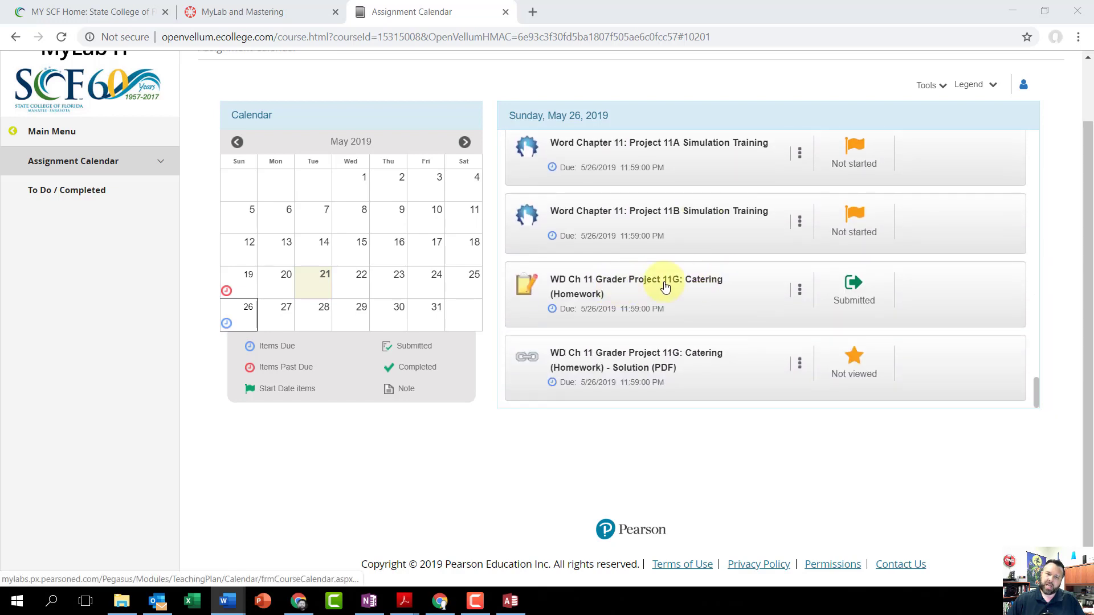
left_click(801, 291)
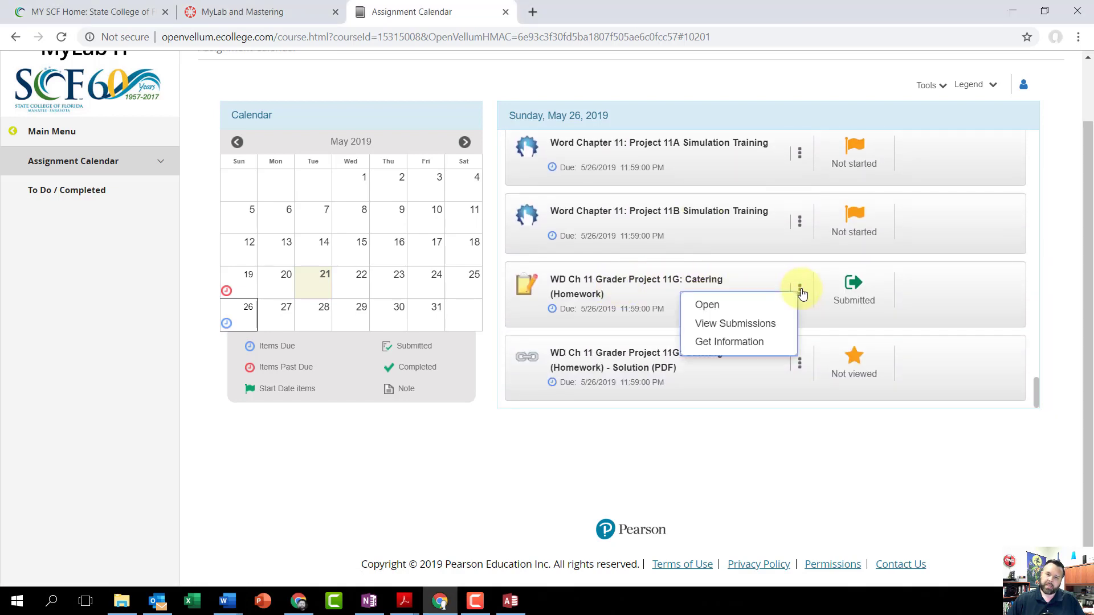
left_click(710, 324)
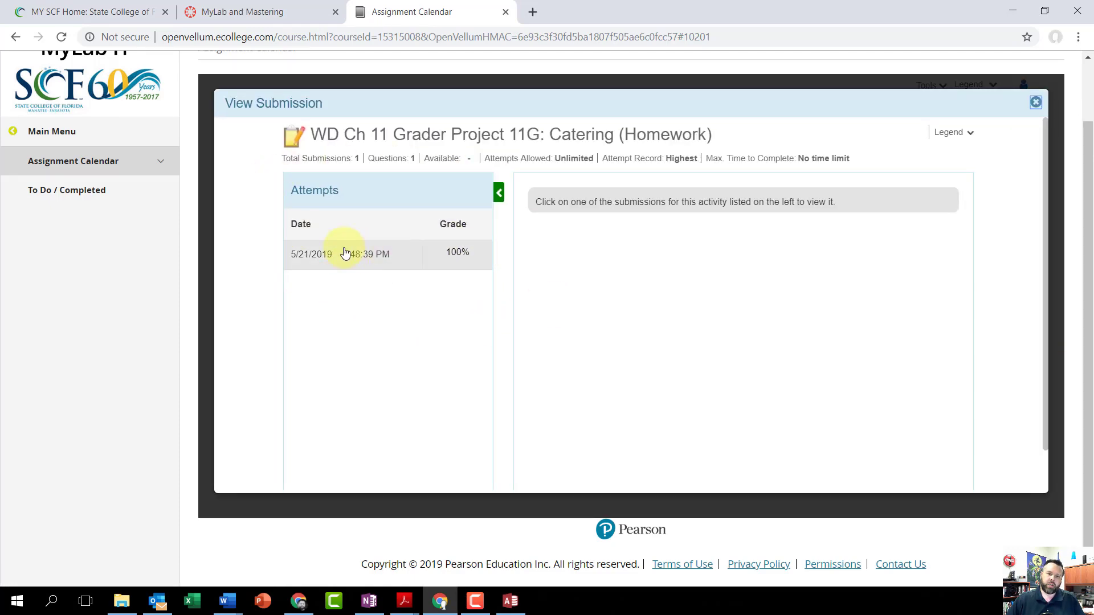
left_click(391, 255)
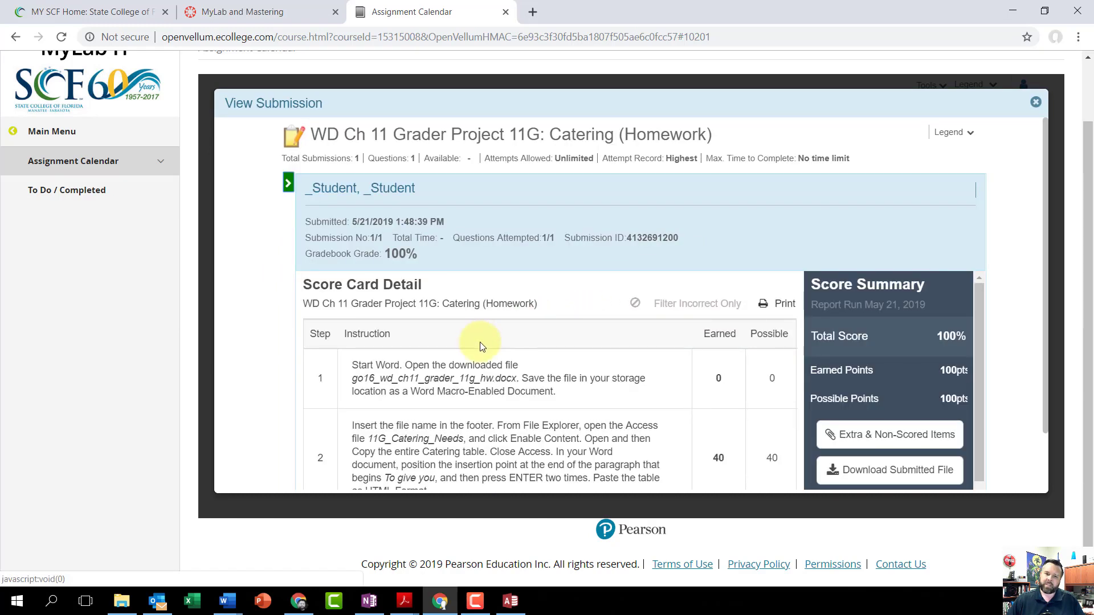
scroll(481, 347, "down", 6)
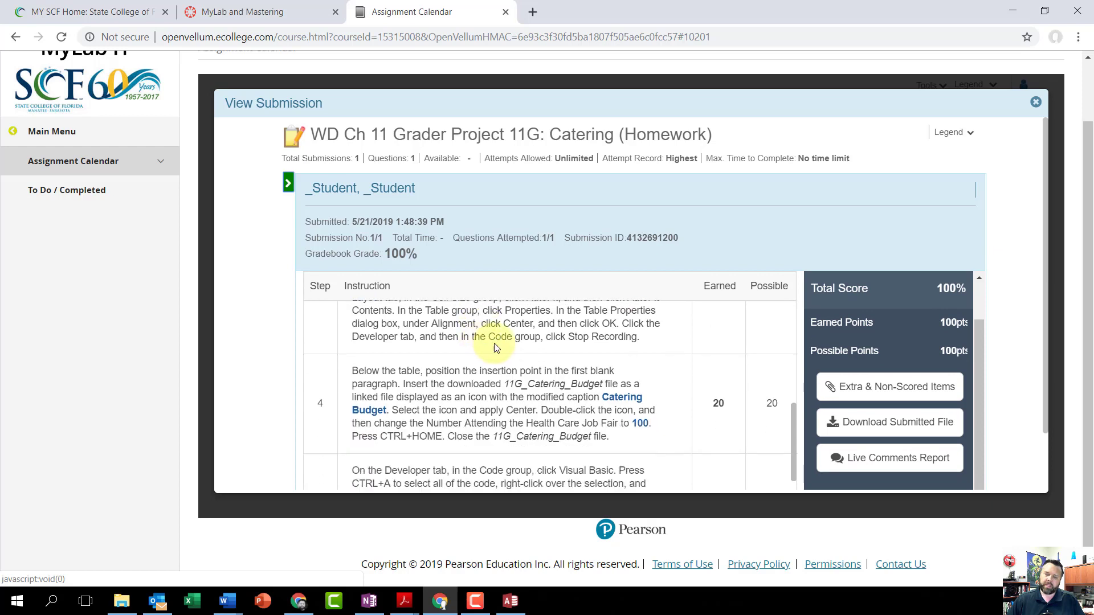